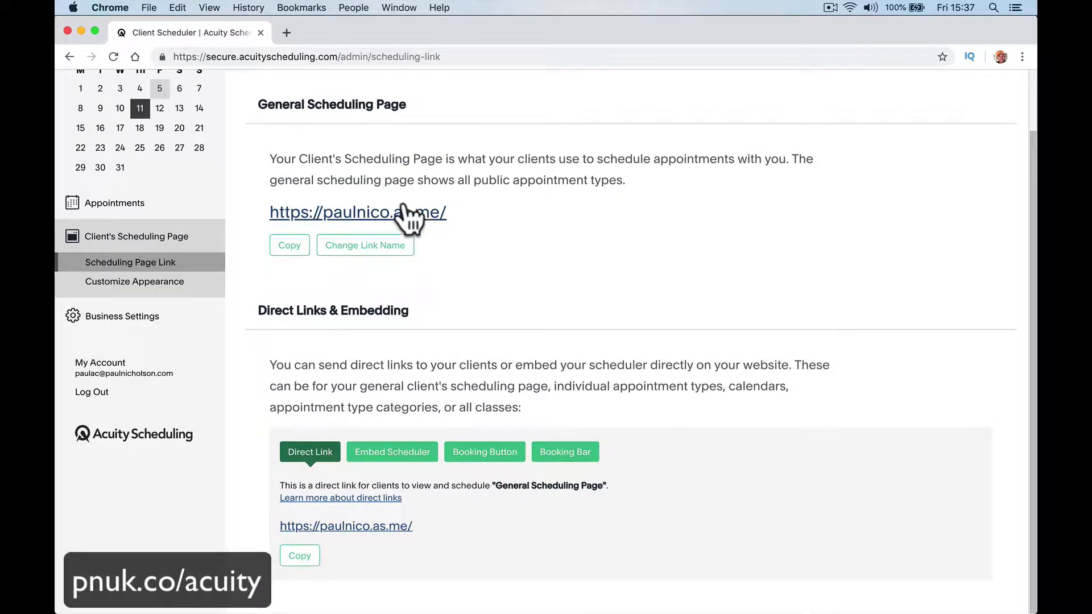
# Step: Preview the public General Scheduling booking page, select its address, and close the preview
pyautogui.click(405, 211)
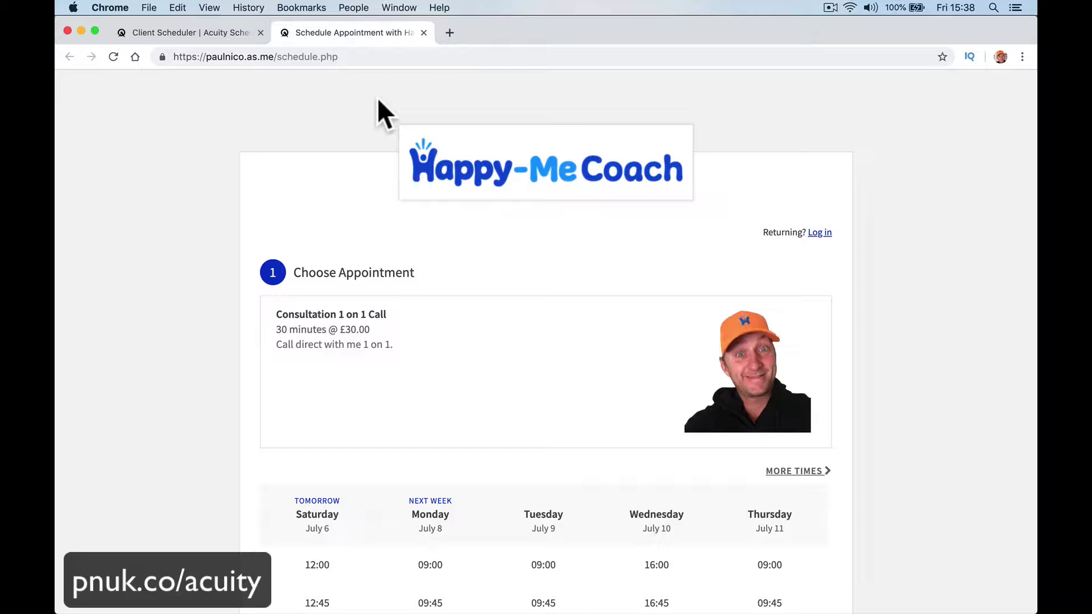
pyautogui.click(403, 53)
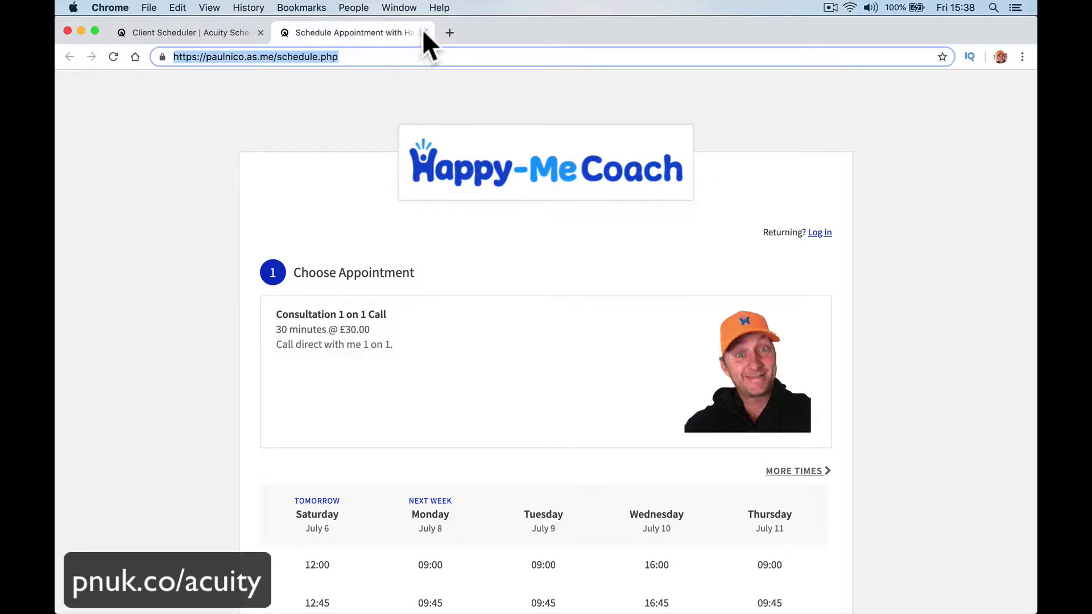
pyautogui.click(424, 33)
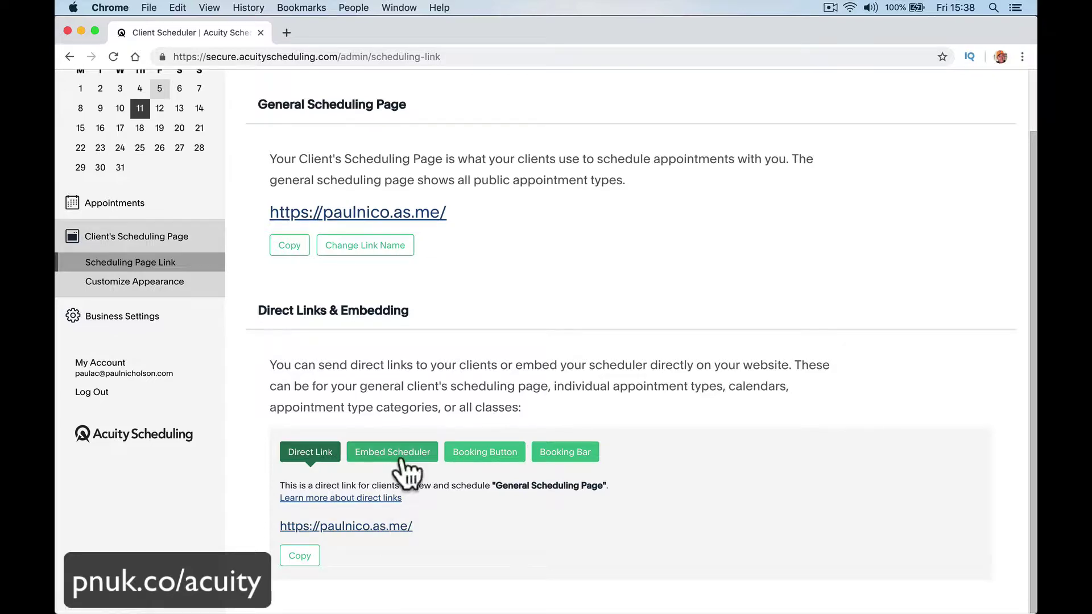
# Step: Compare the Embed Scheduler, Booking Button, Booking Bar and Direct Link codes, then select the iframe embed code
pyautogui.click(371, 455)
pyautogui.scroll(-3, 418, 508)
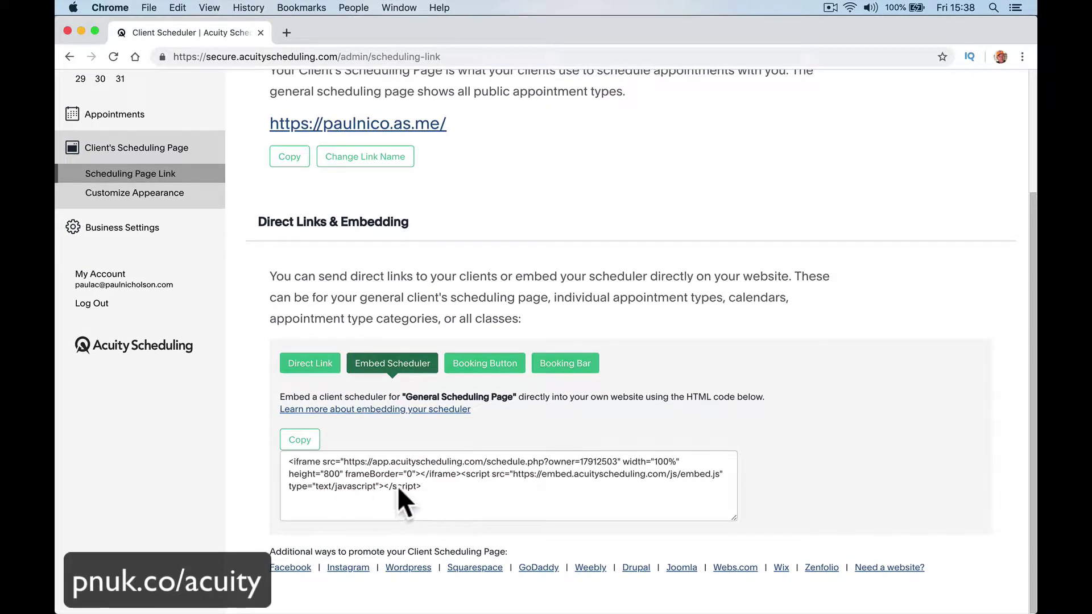
pyautogui.click(488, 367)
pyautogui.scroll(1, 489, 370)
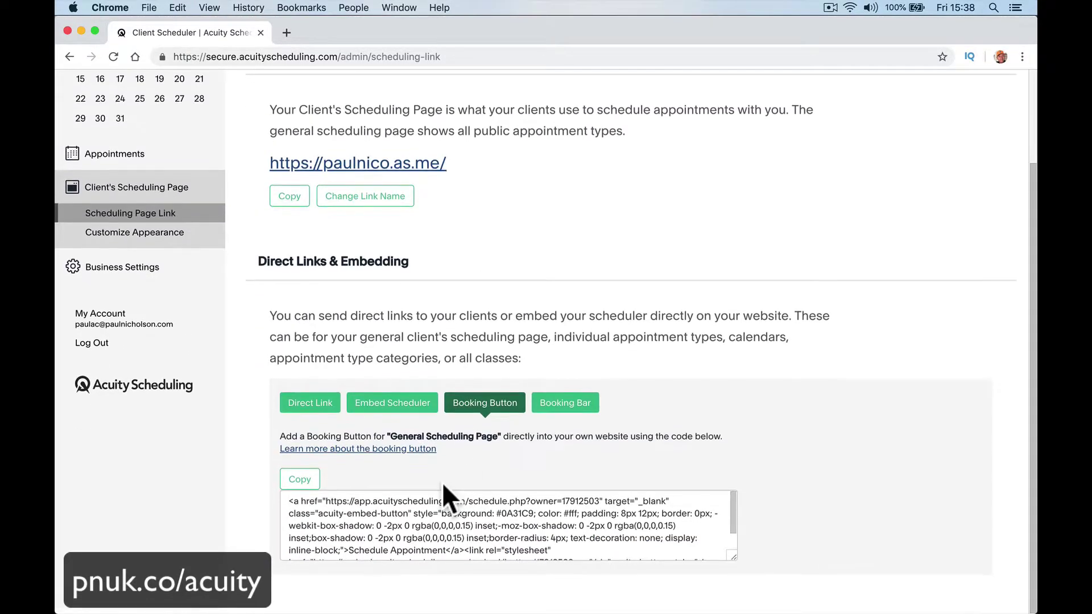
pyautogui.scroll(-2, 442, 527)
pyautogui.scroll(2, 442, 528)
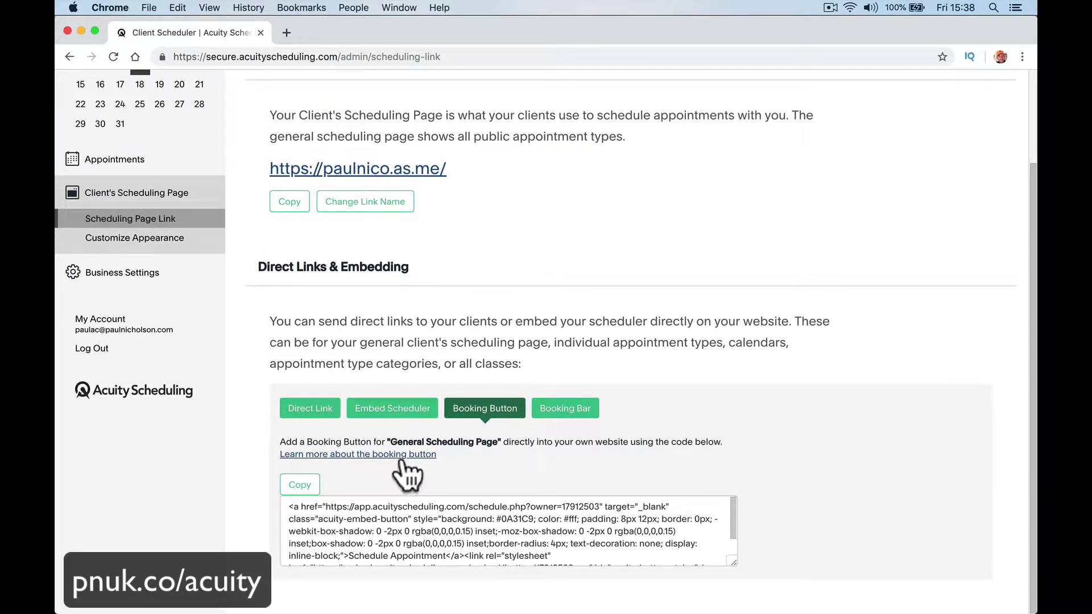
pyautogui.click(563, 410)
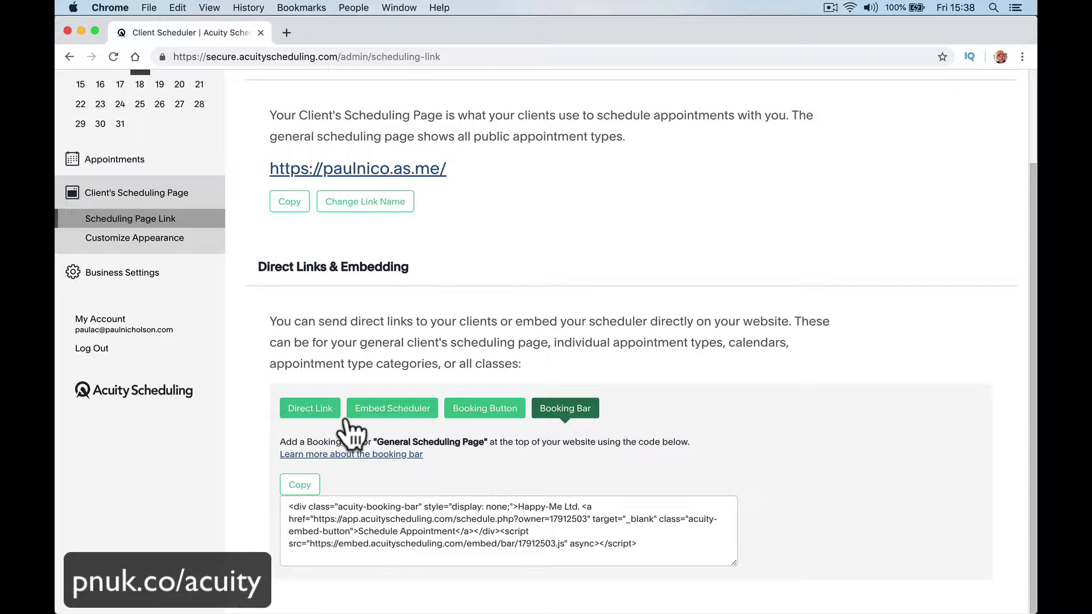
pyautogui.click(318, 411)
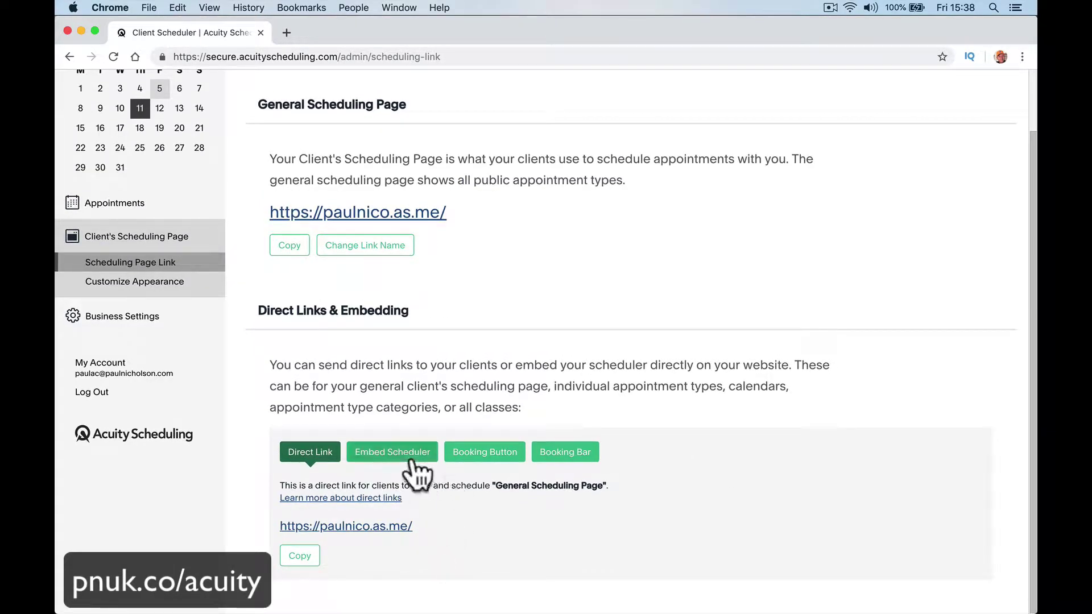
pyautogui.click(392, 458)
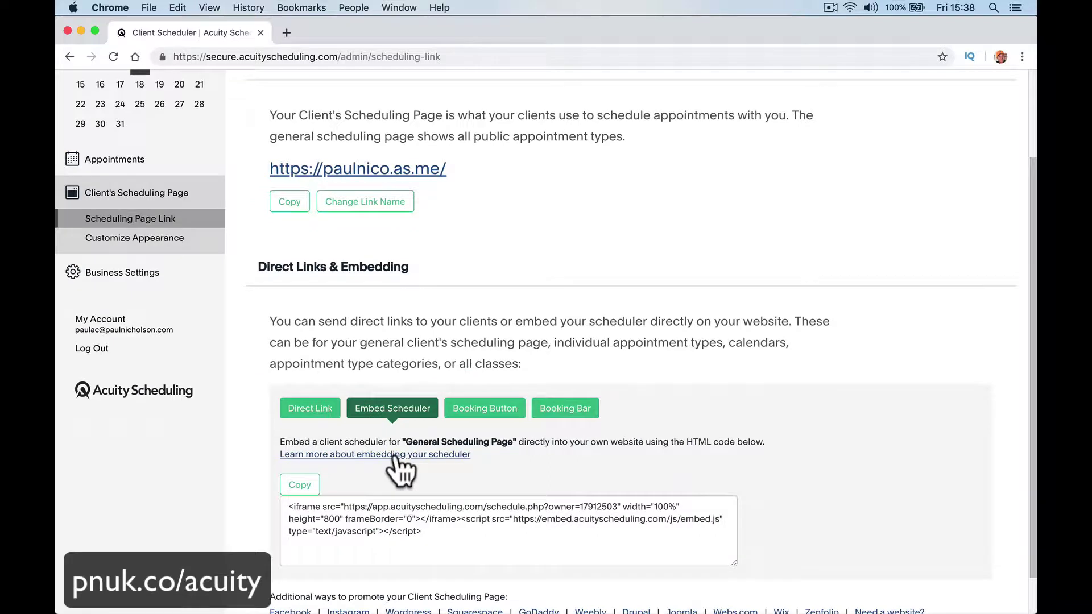
pyautogui.click(431, 513)
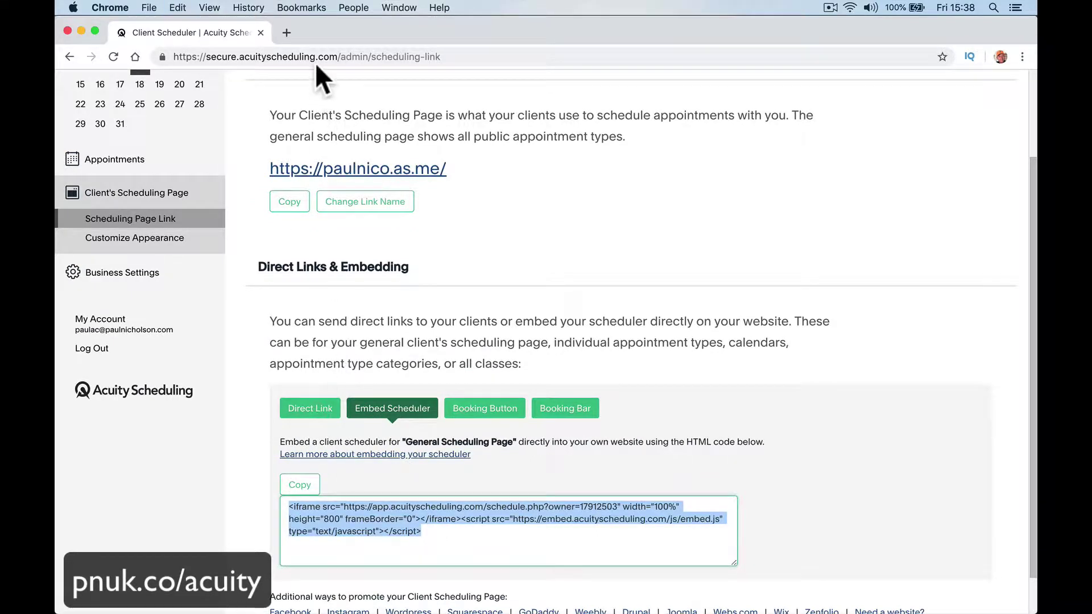
# Step: Load happymegolf.com in a new tab, then go to its /wp-admin dashboard
pyautogui.click(287, 33)
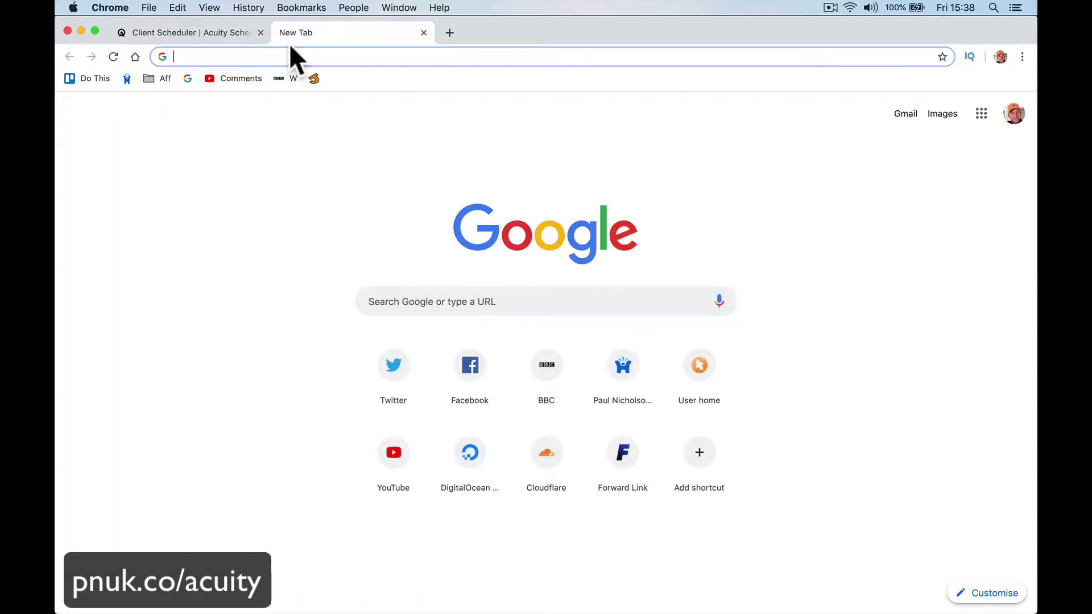
pyautogui.write('happymegolf.com')
pyautogui.press('Return')
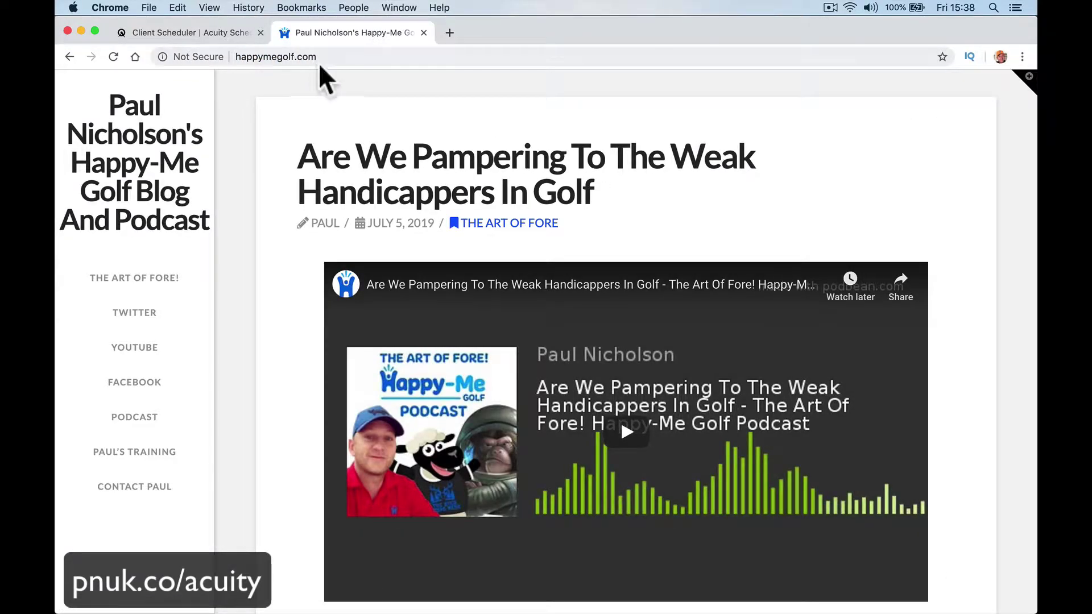
pyautogui.click(319, 57)
pyautogui.press('Right')
pyautogui.write('/wp-')
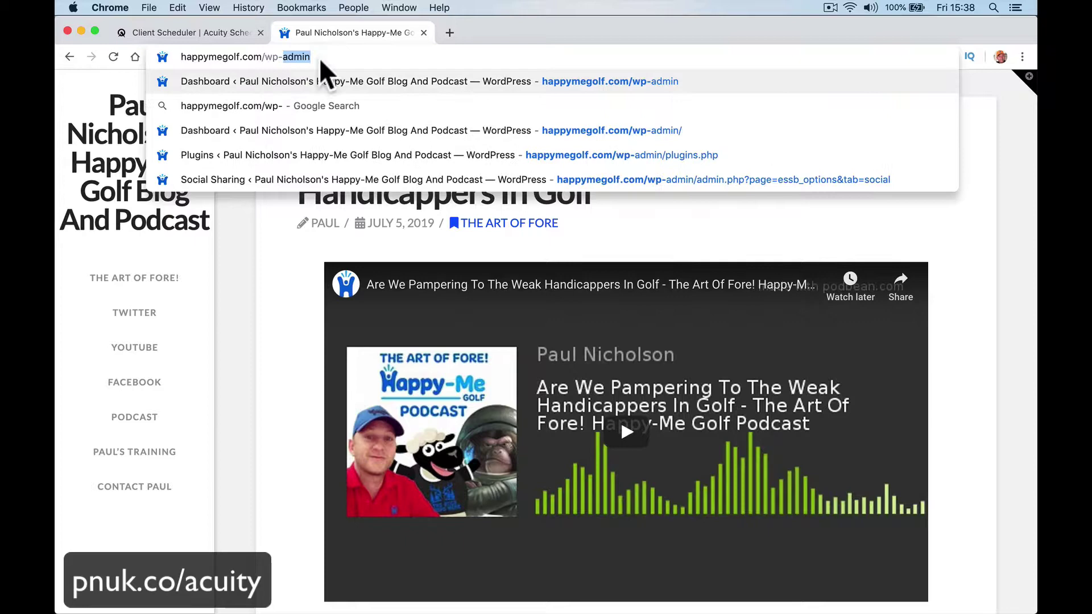
pyautogui.write('admin')
pyautogui.press('Return')
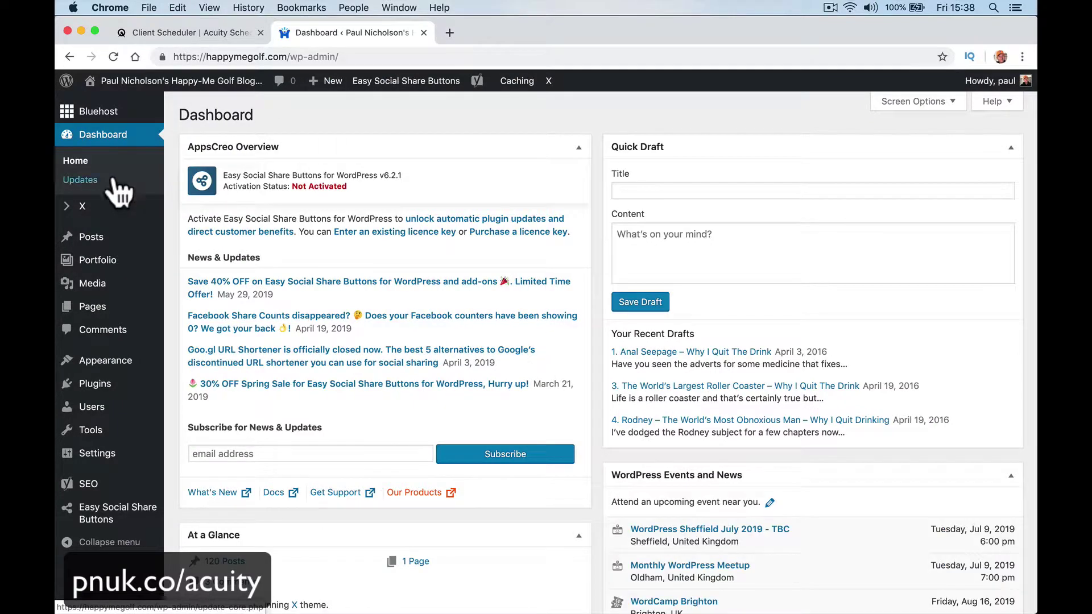
# Step: Add a new page titled 'Schedule A Meeting' and move into its body
pyautogui.click(220, 315)
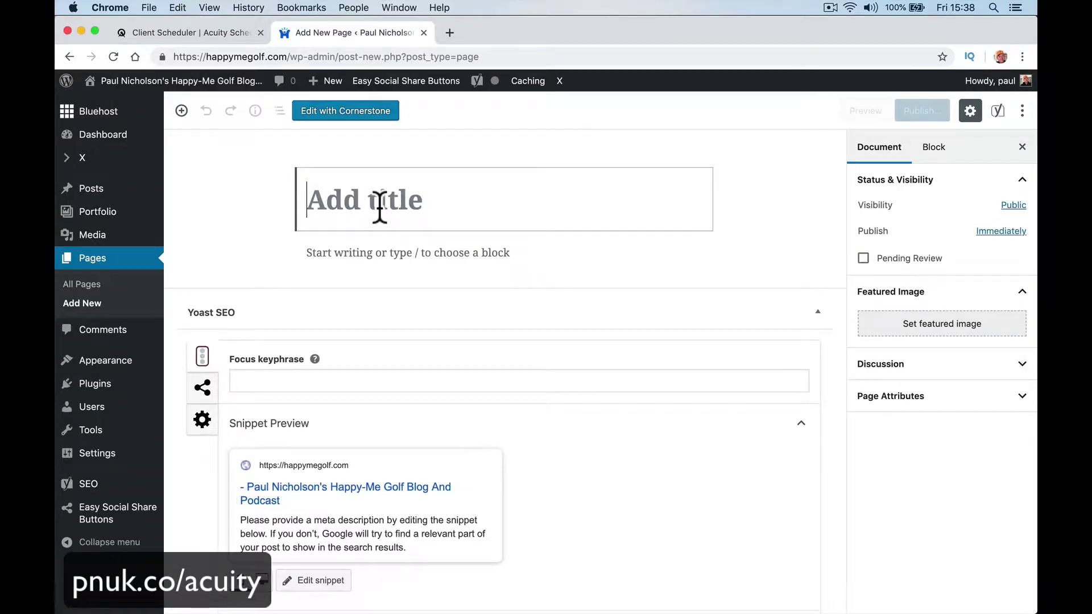
pyautogui.write('Schedul')
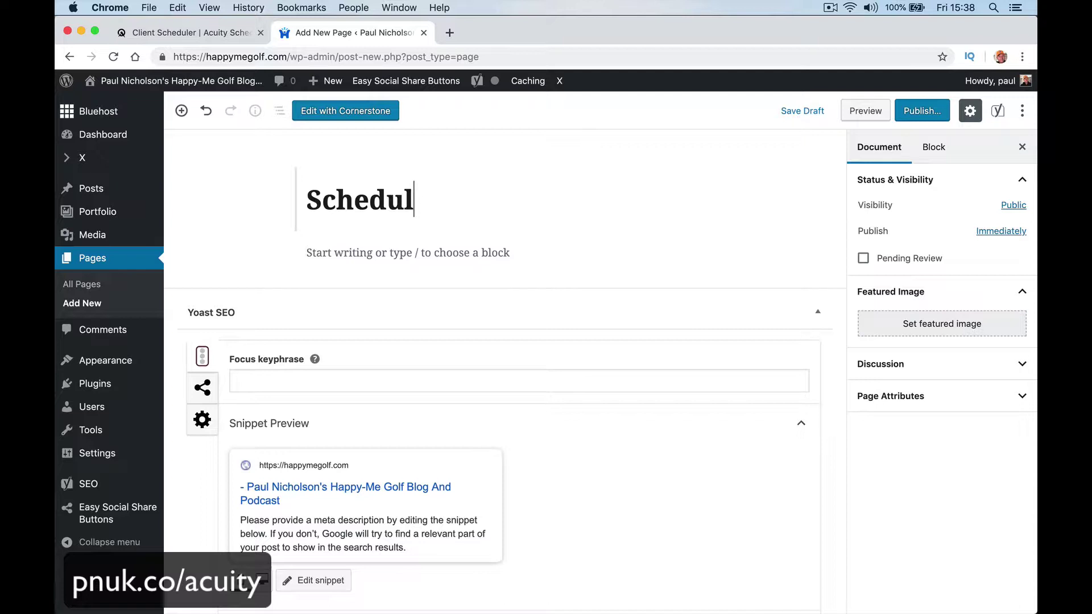
pyautogui.write('e A M')
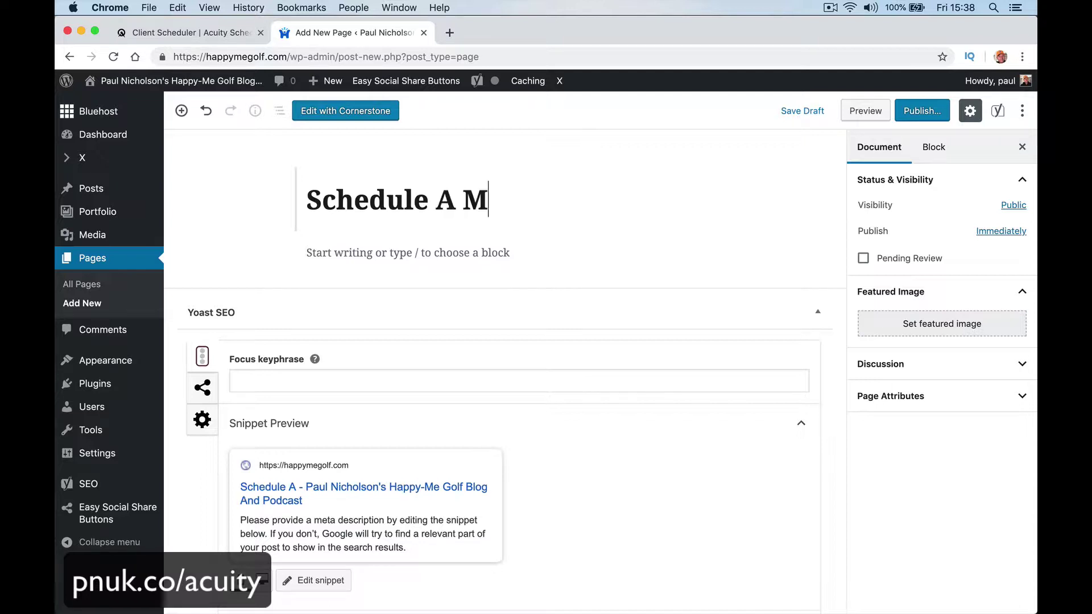
pyautogui.write('eeting')
pyautogui.press('Return')
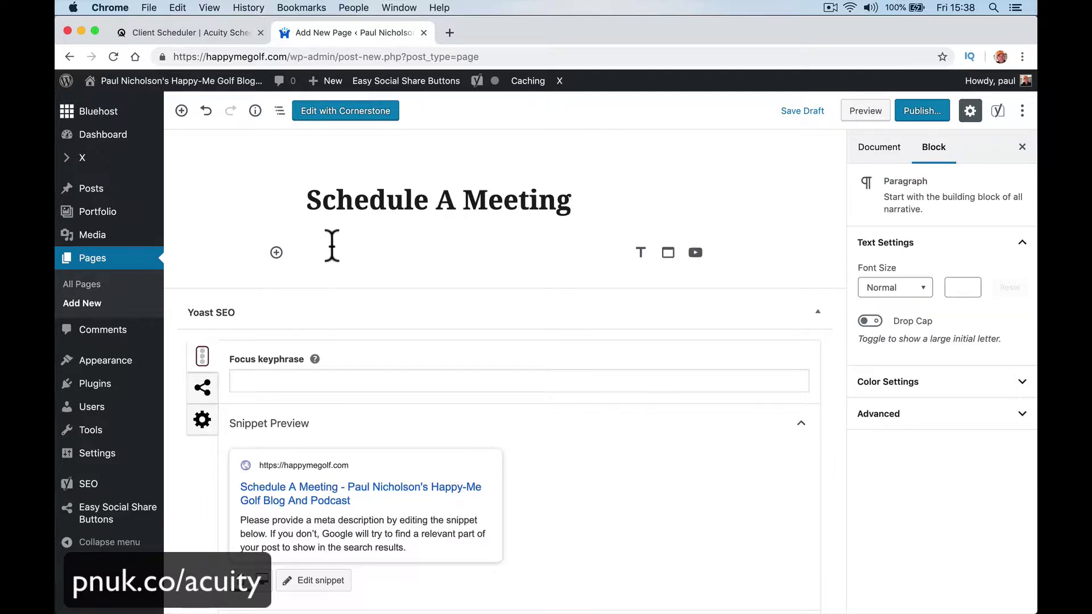
# Step: Insert a generic Embed block from the block inserter's Embeds section
pyautogui.click(276, 252)
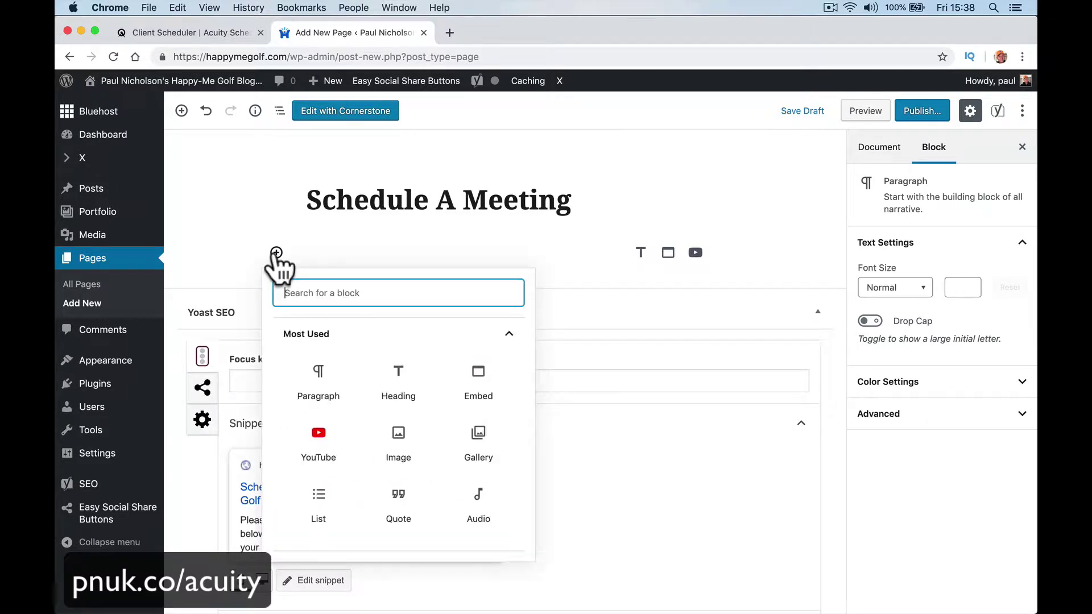
pyautogui.scroll(-5, 419, 434)
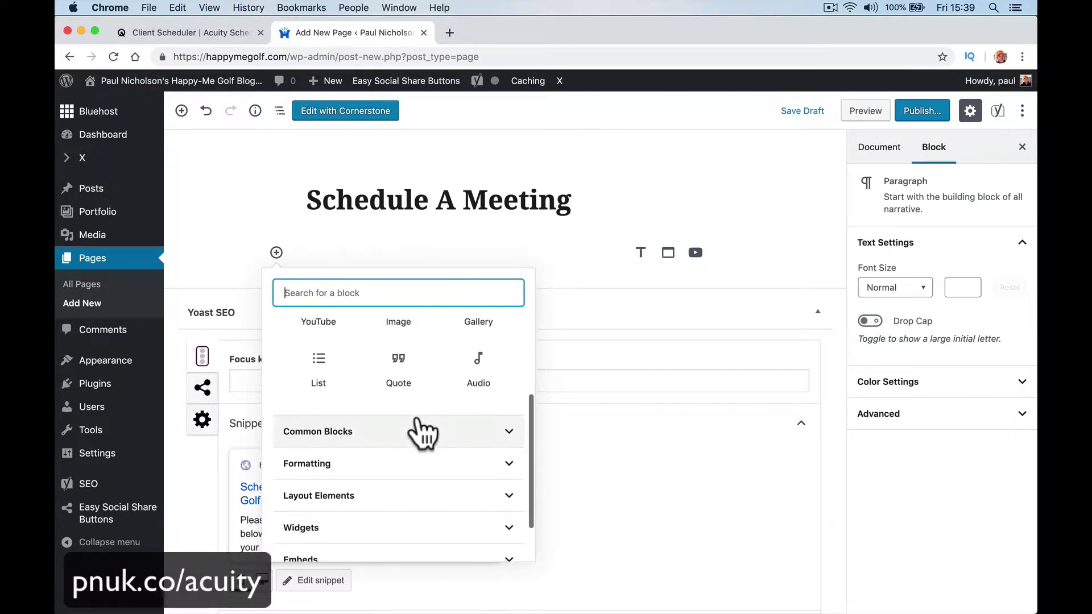
pyautogui.click(414, 507)
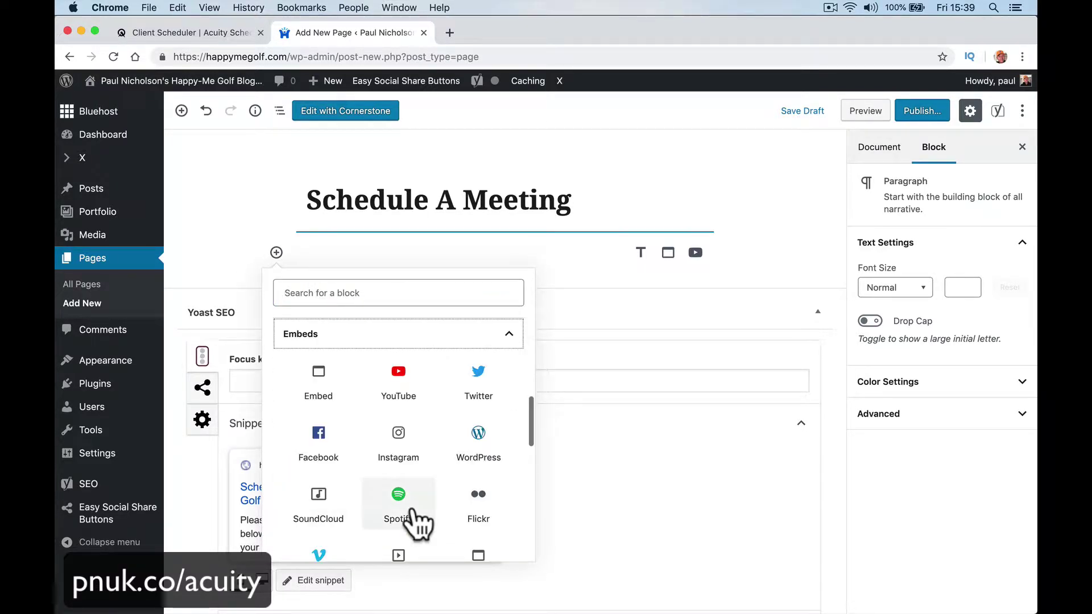
pyautogui.scroll(-2, 419, 523)
pyautogui.scroll(2, 419, 523)
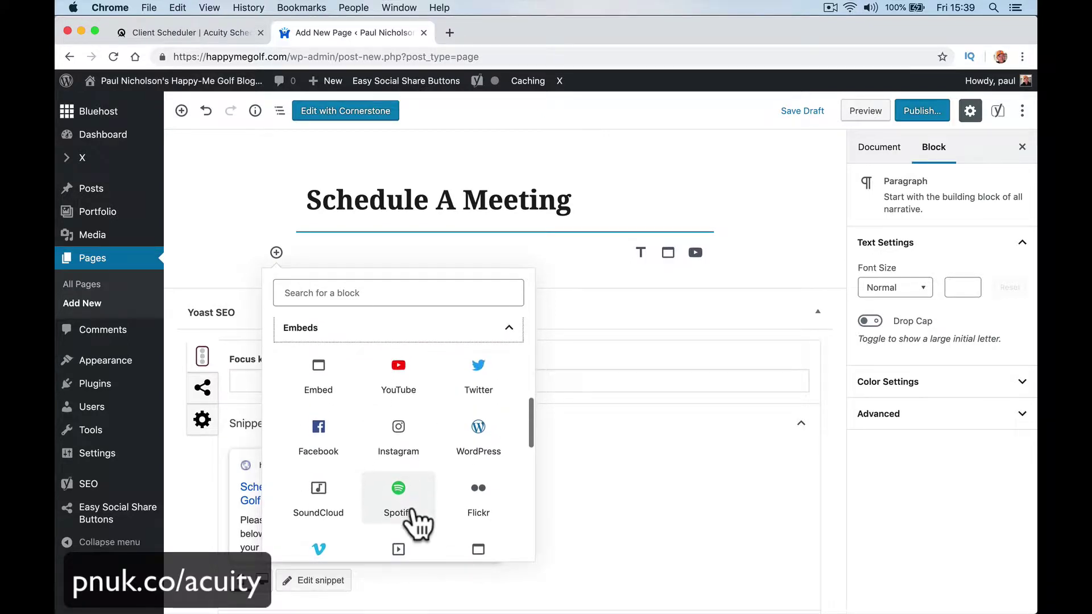
pyautogui.scroll(-1, 419, 524)
pyautogui.scroll(-5, 419, 522)
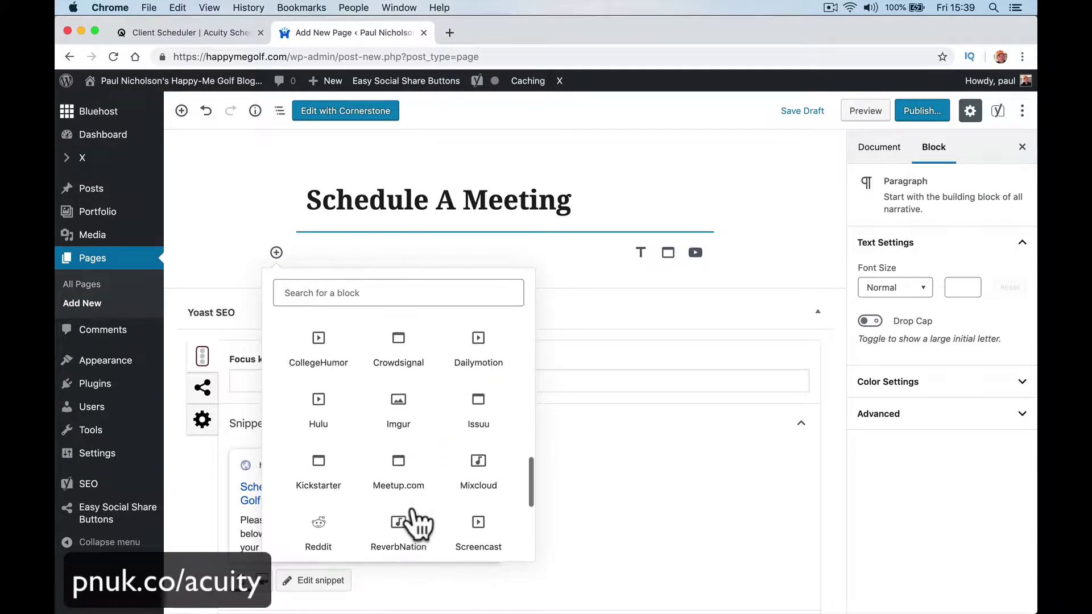
pyautogui.scroll(-1, 414, 509)
pyautogui.scroll(5, 413, 510)
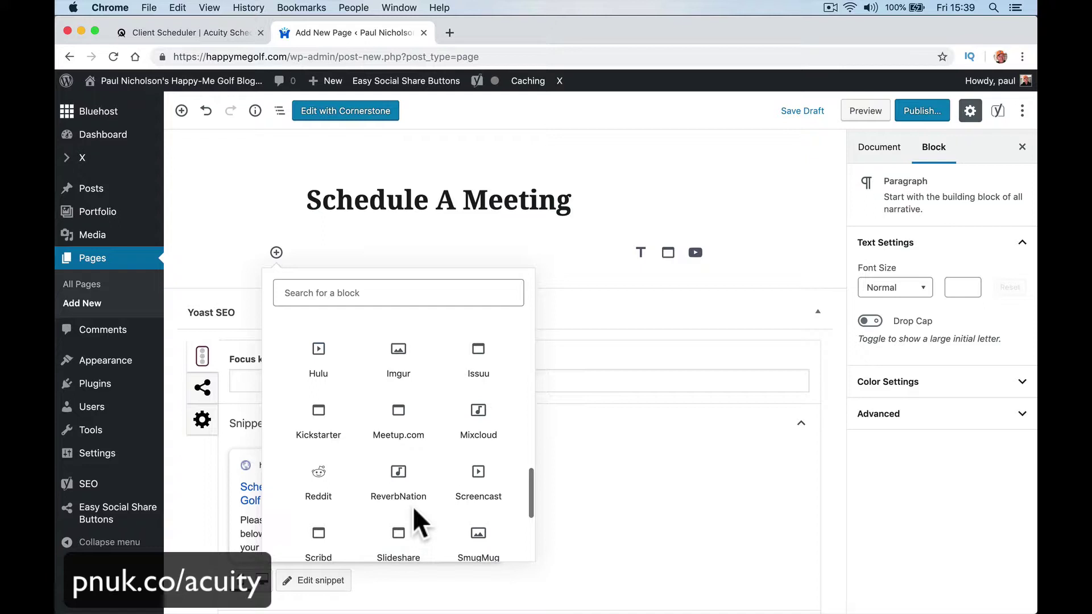
pyautogui.scroll(-6, 413, 509)
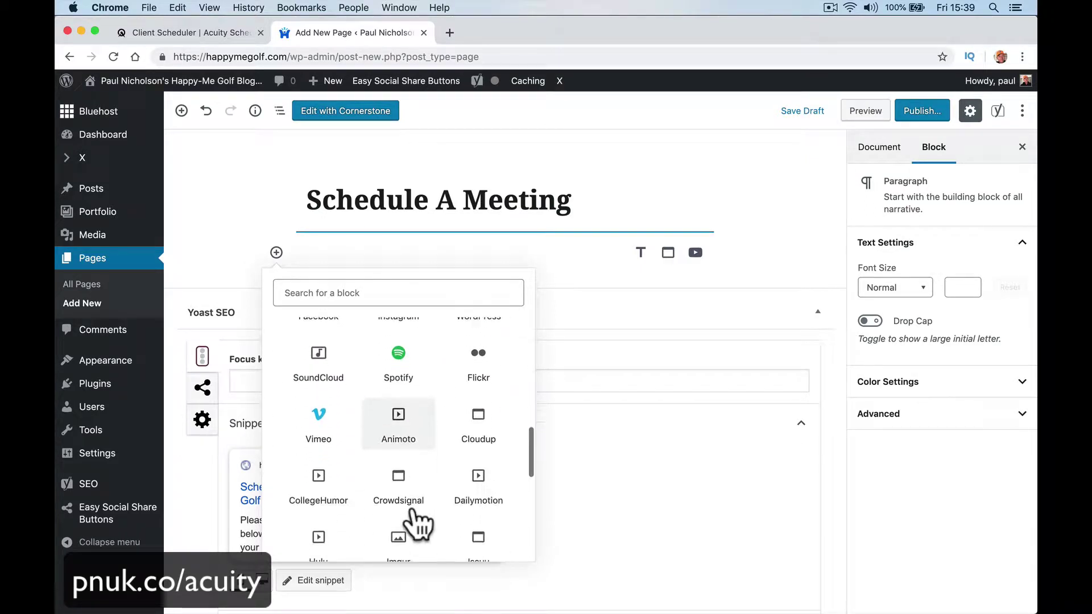
pyautogui.scroll(-1, 413, 509)
pyautogui.scroll(2, 412, 507)
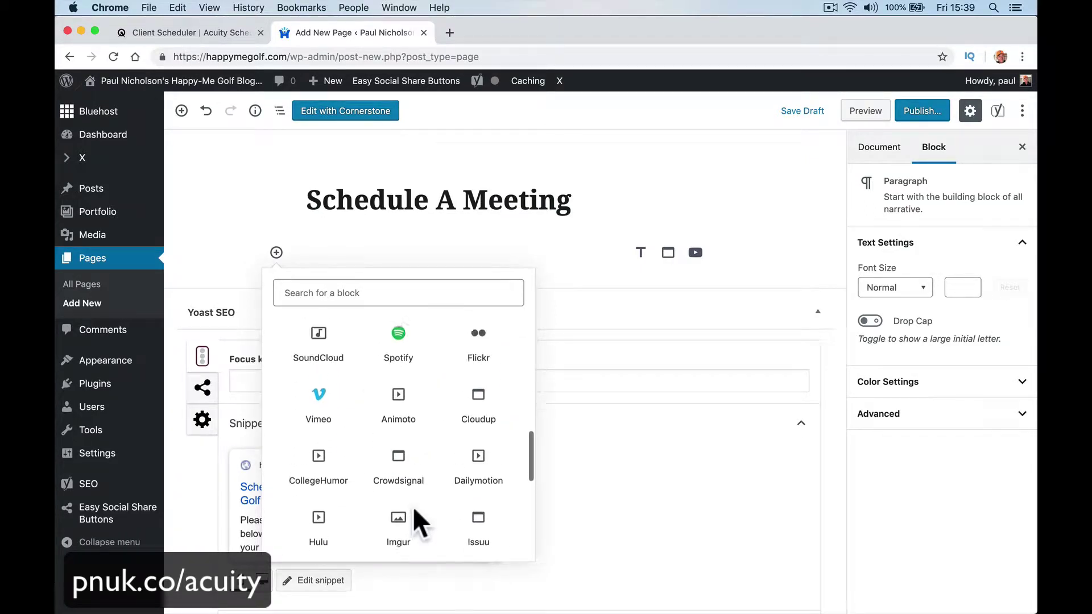
pyautogui.scroll(3, 411, 506)
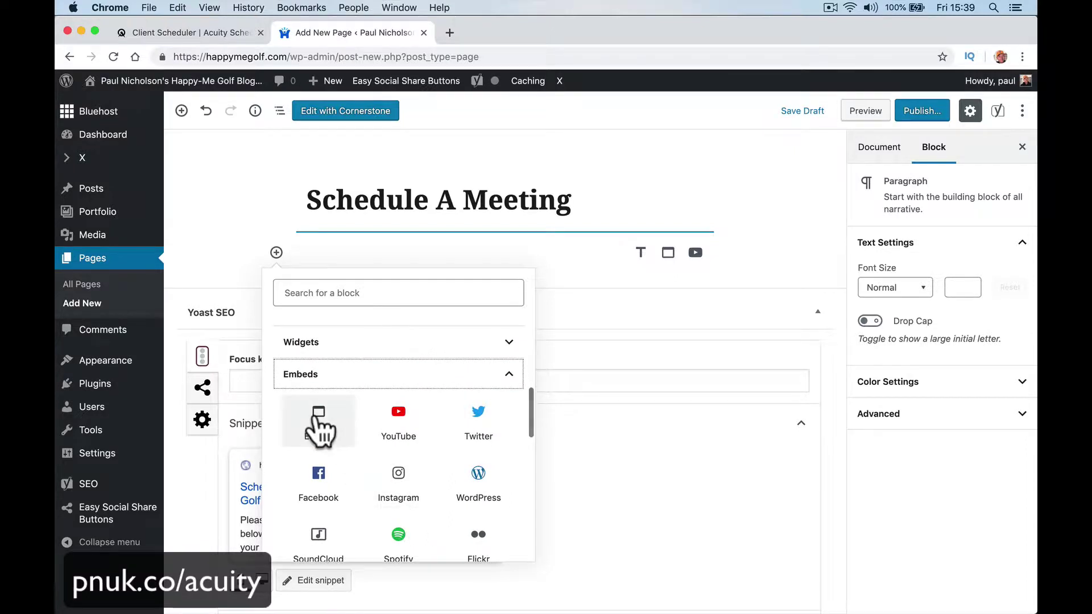
pyautogui.click(317, 425)
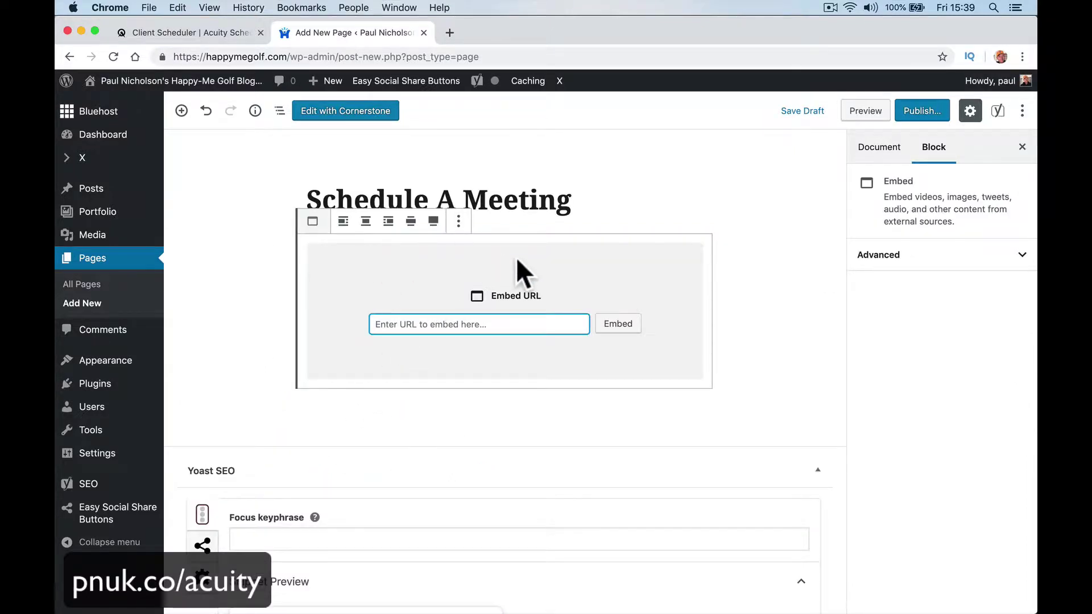
# Step: Collapse the Yoast SEO box, add an empty paragraph, and bring up the Embed block's extra options
pyautogui.click(501, 475)
pyautogui.click(504, 415)
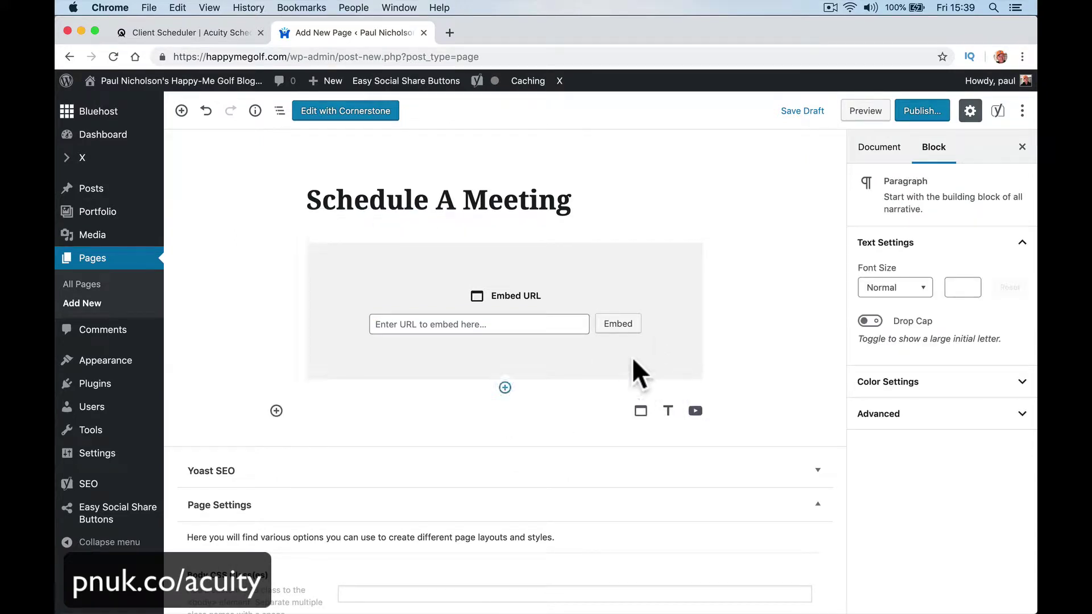
pyautogui.click(512, 326)
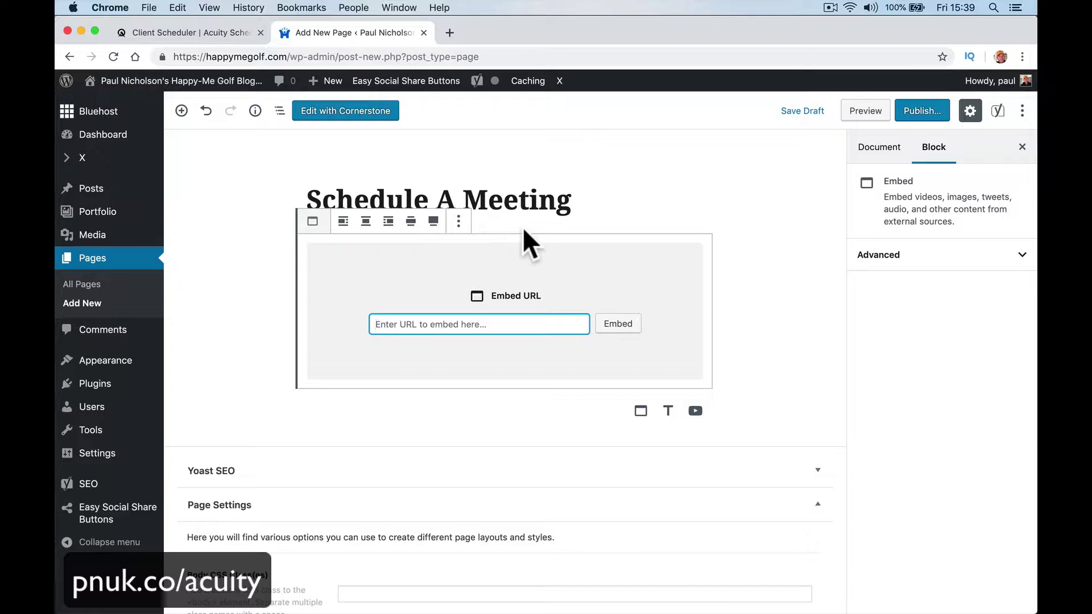
pyautogui.click(458, 222)
# Step: Remove the Embed block and add a Custom HTML block holding the pasted Acuity iframe code
pyautogui.click(486, 416)
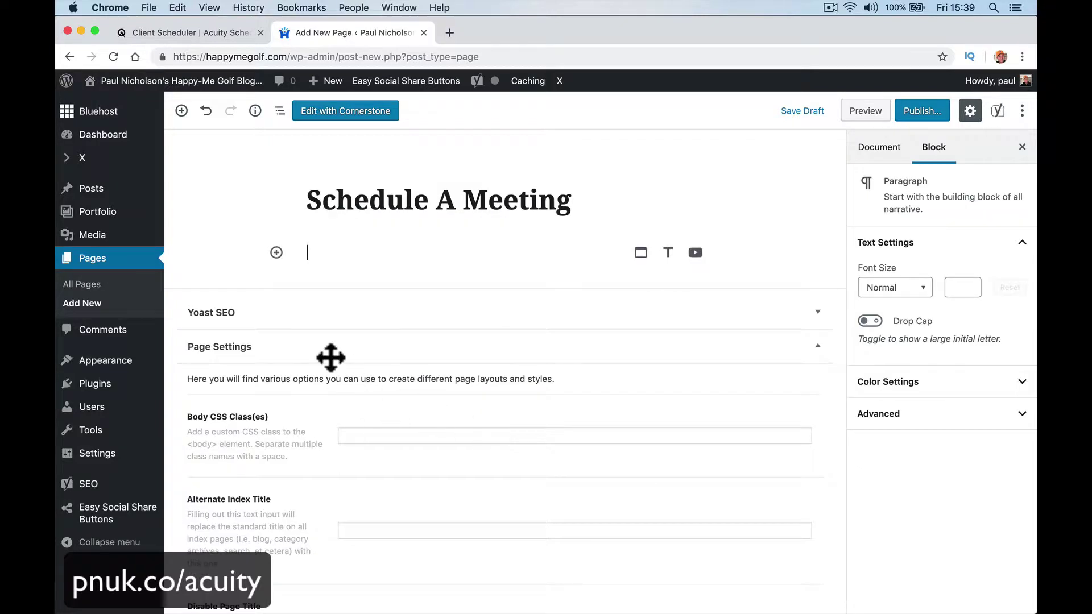
pyautogui.click(277, 252)
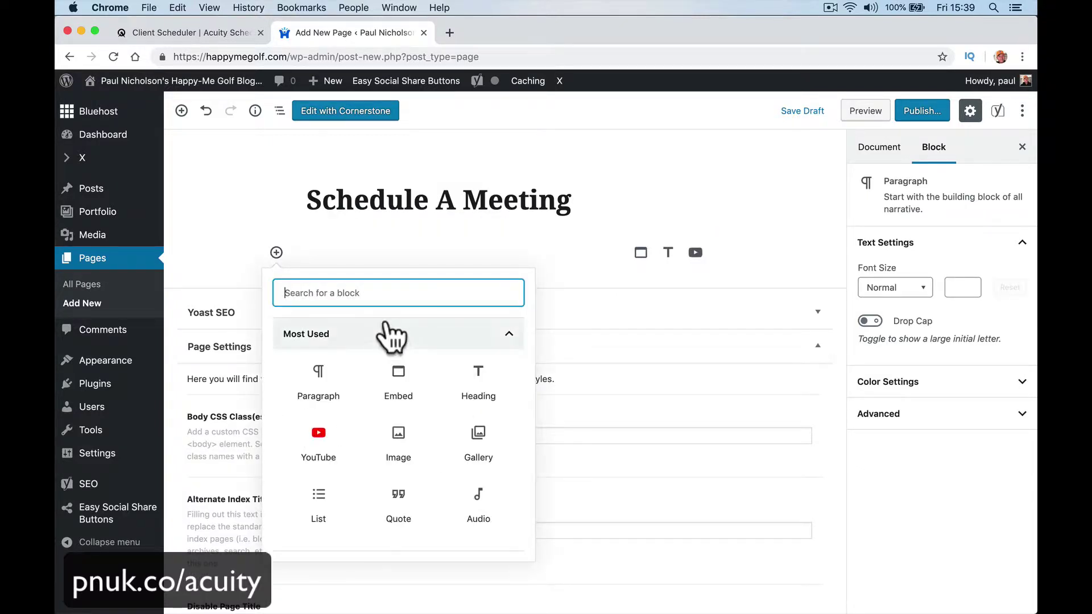
pyautogui.write('htm')
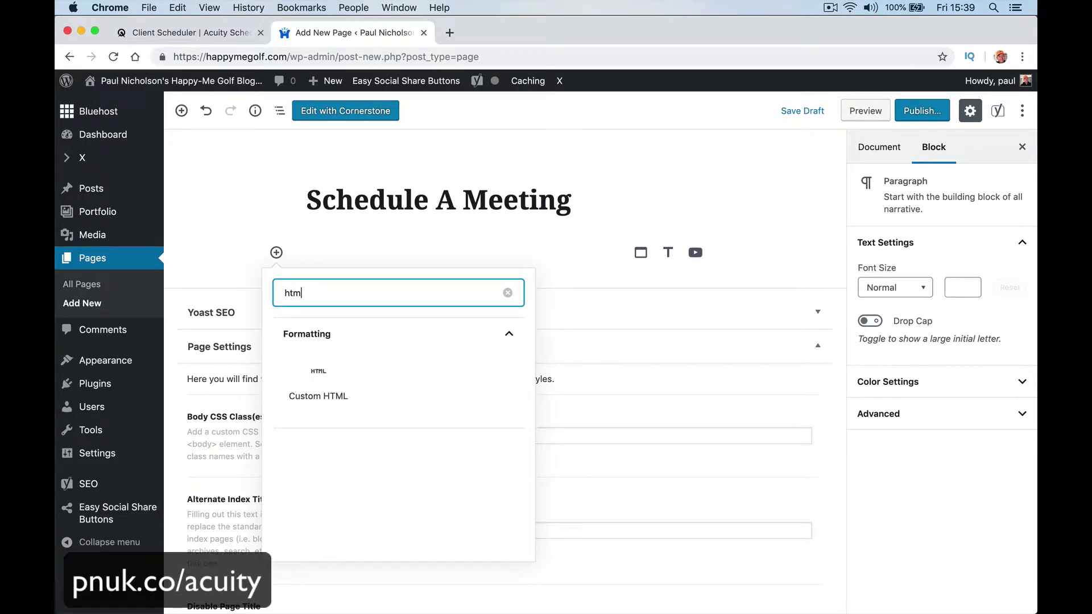
pyautogui.click(327, 393)
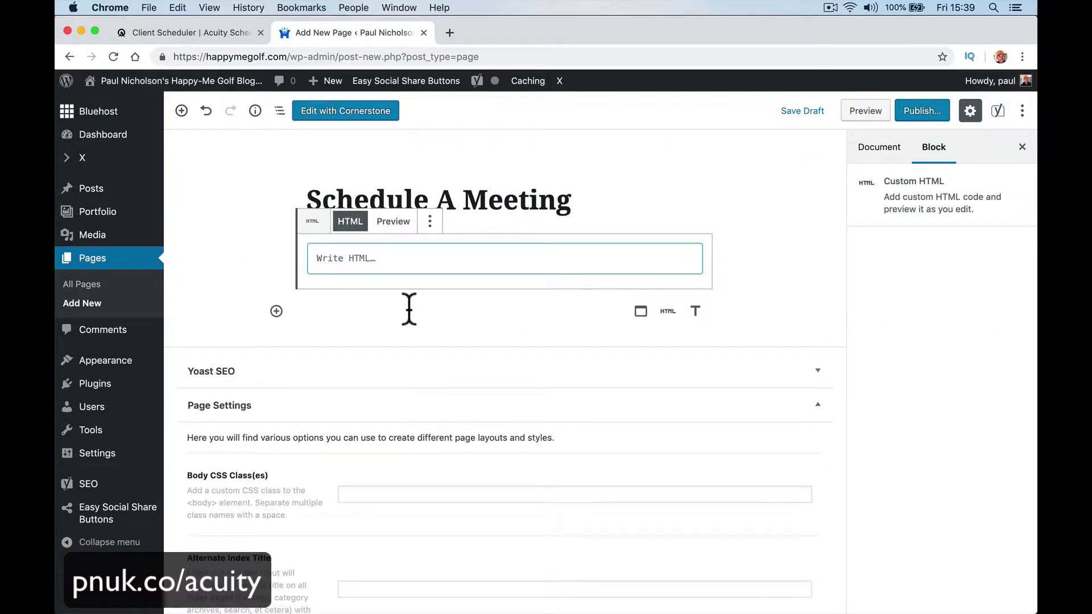
pyautogui.write('<iframe src="https://app.acuityscheduling.com/schedule.php?owner=17912503" width="100%" height="800" frameBorder="0"></iframe> <script src="https://embed.acuityscheduling.com/js/embed.js" type="text/javascript"></script>')
# Step: Publish the Schedule A Meeting page and go to its live view
pyautogui.click(922, 111)
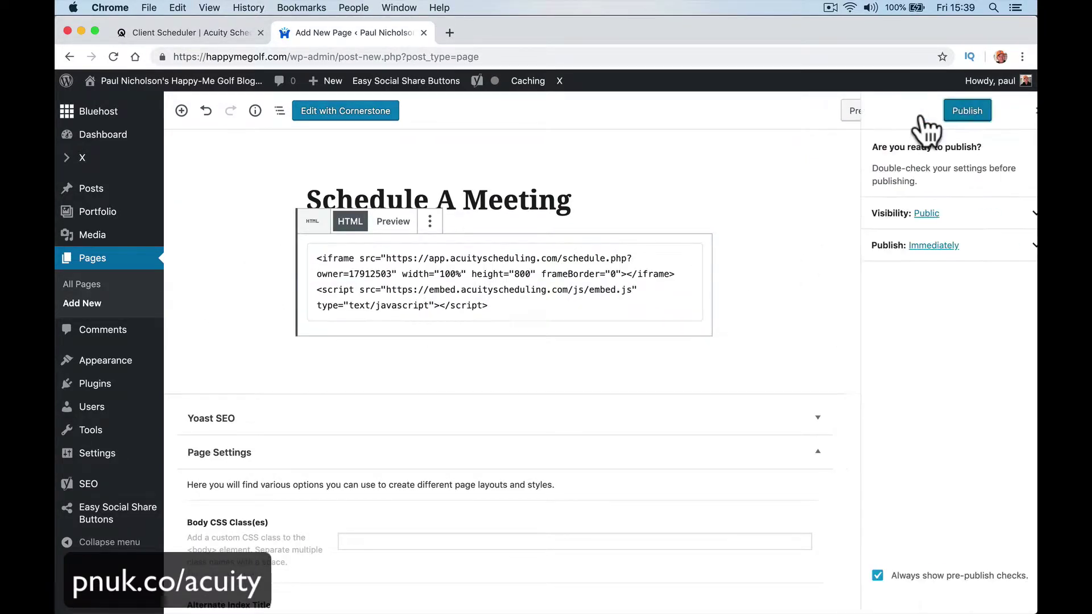
pyautogui.click(953, 112)
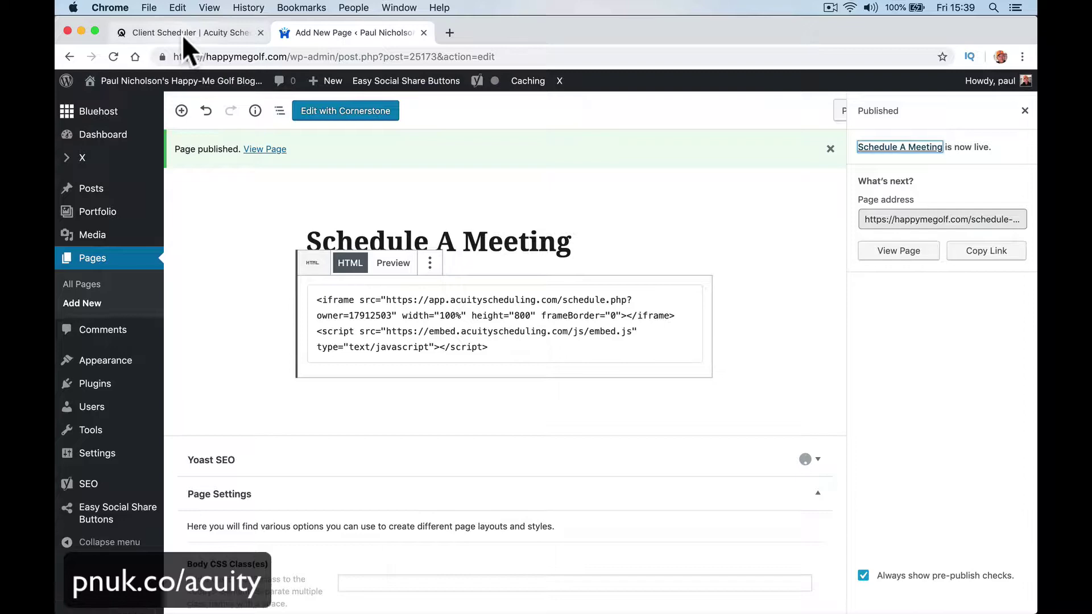
pyautogui.click(190, 37)
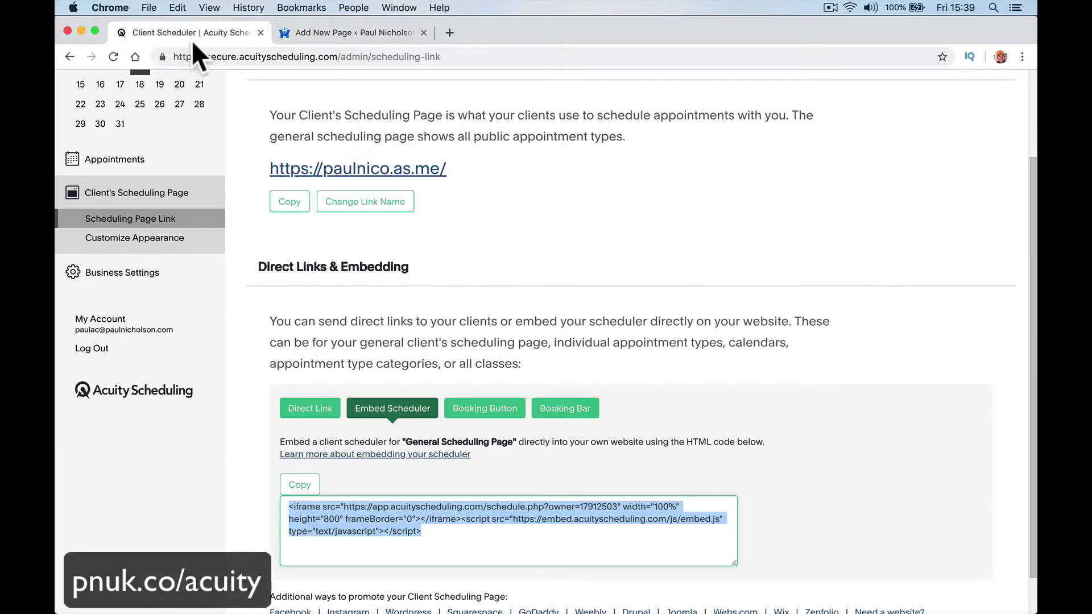
pyautogui.click(352, 34)
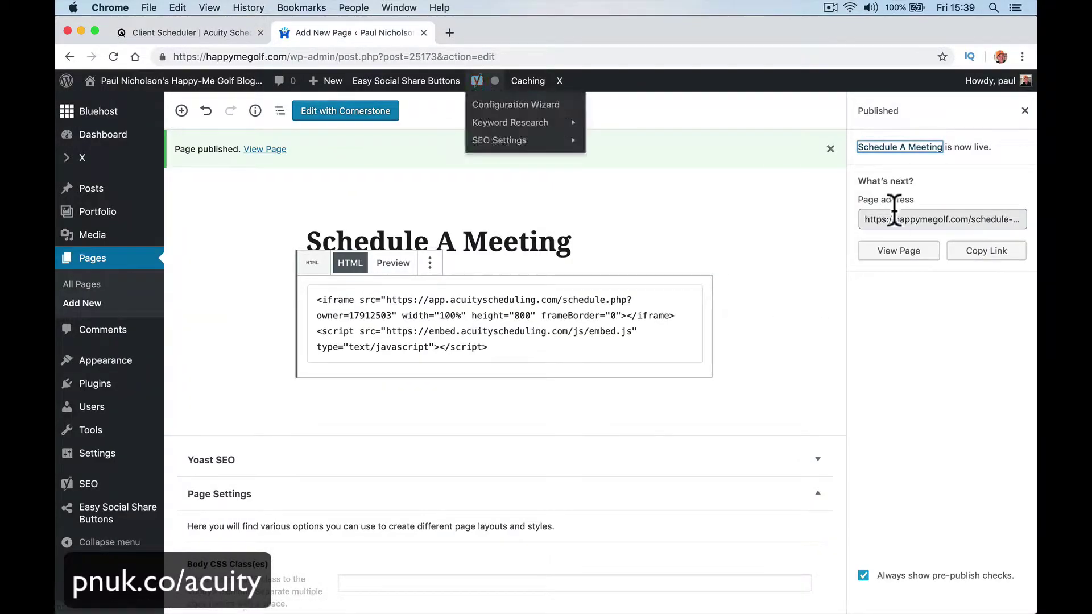
pyautogui.click(867, 251)
# Step: On the live page, pick the Monday 09:00 slot and continue to the booking form
pyautogui.click(890, 254)
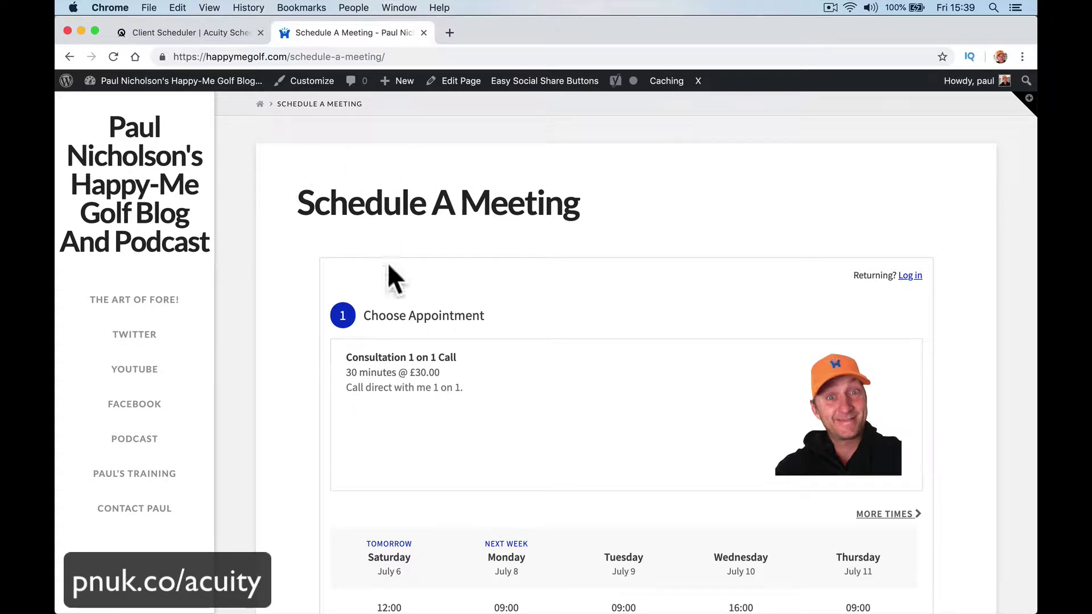
pyautogui.scroll(-5, 530, 315)
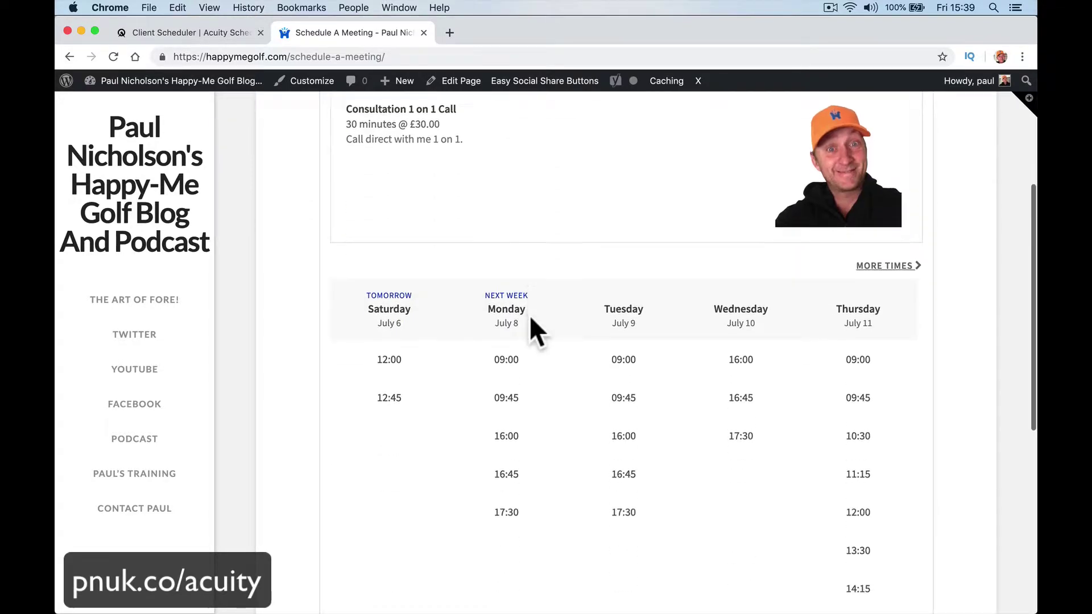
pyautogui.scroll(-6, 530, 318)
pyautogui.scroll(6, 530, 318)
pyautogui.scroll(-6, 530, 318)
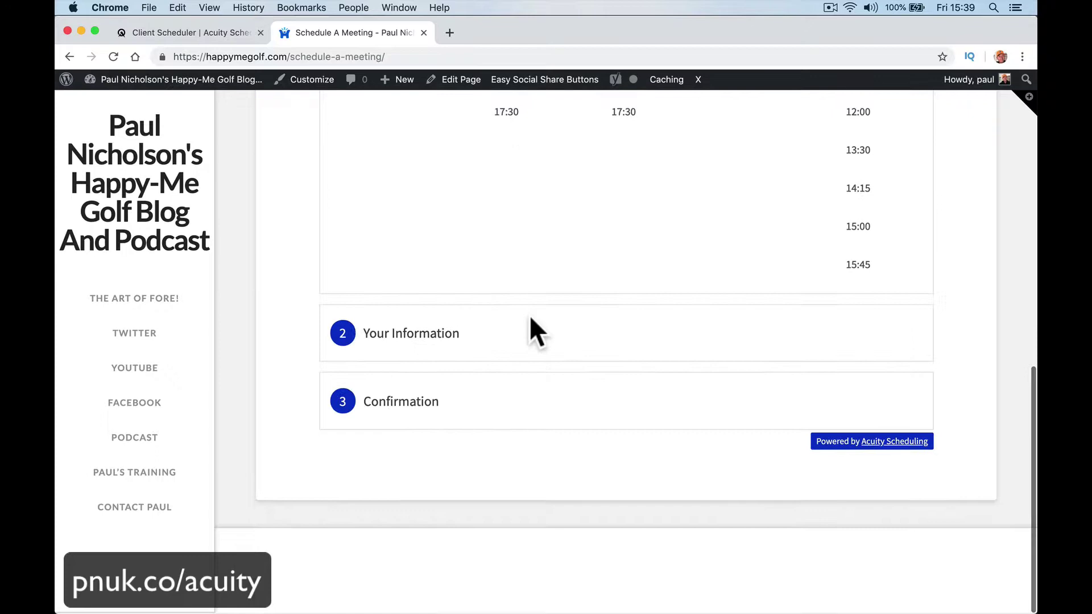
pyautogui.scroll(10, 530, 319)
pyautogui.scroll(-4, 530, 319)
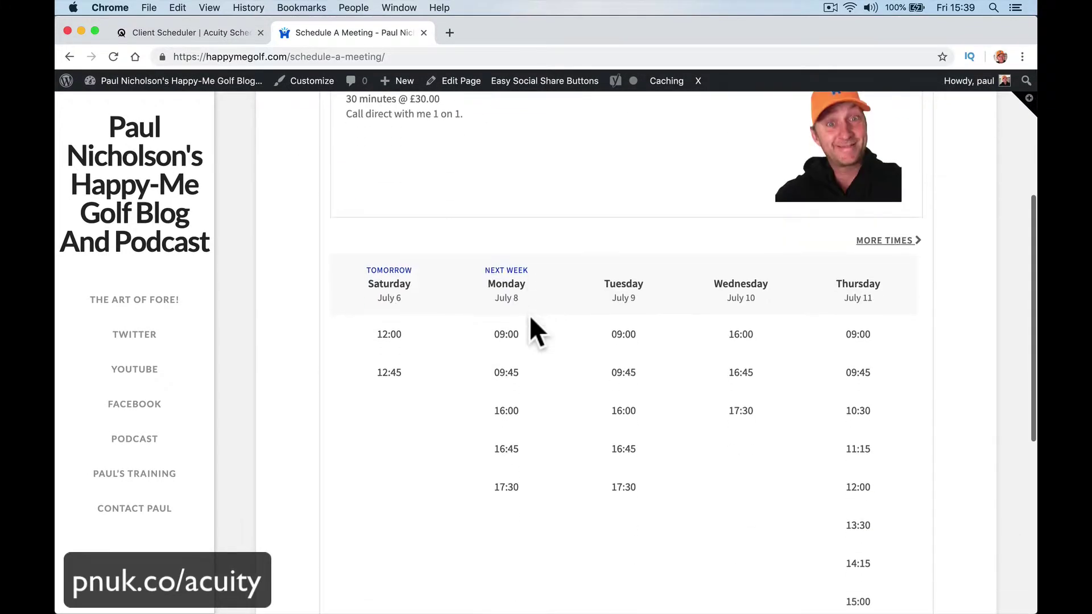
pyautogui.click(507, 344)
pyautogui.click(524, 363)
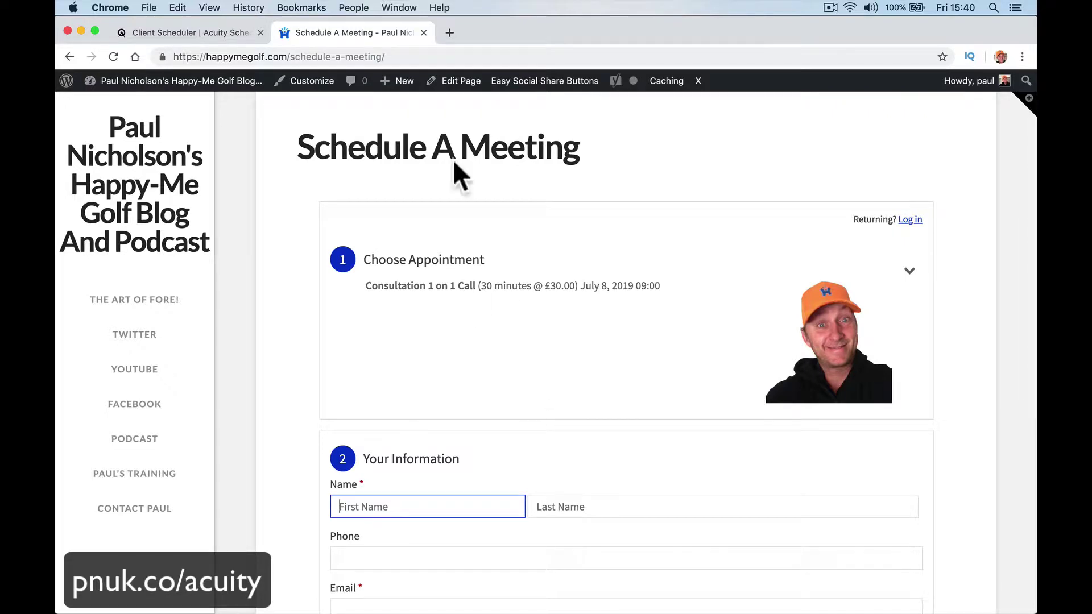
# Step: Copy Acuity's Booking Button embed code
pyautogui.click(237, 32)
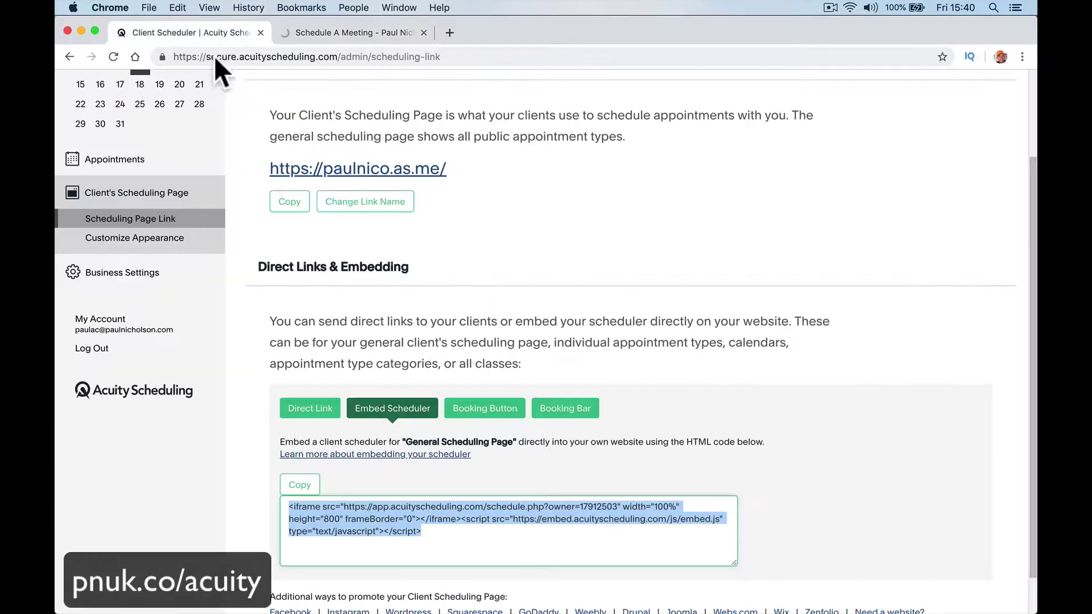
pyautogui.click(494, 411)
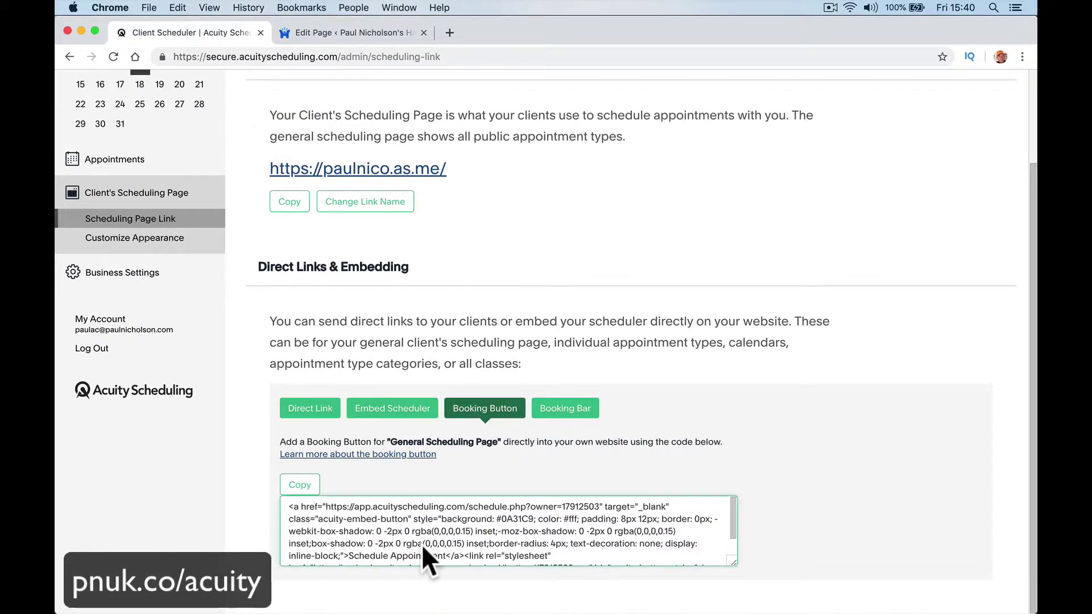
pyautogui.click(297, 490)
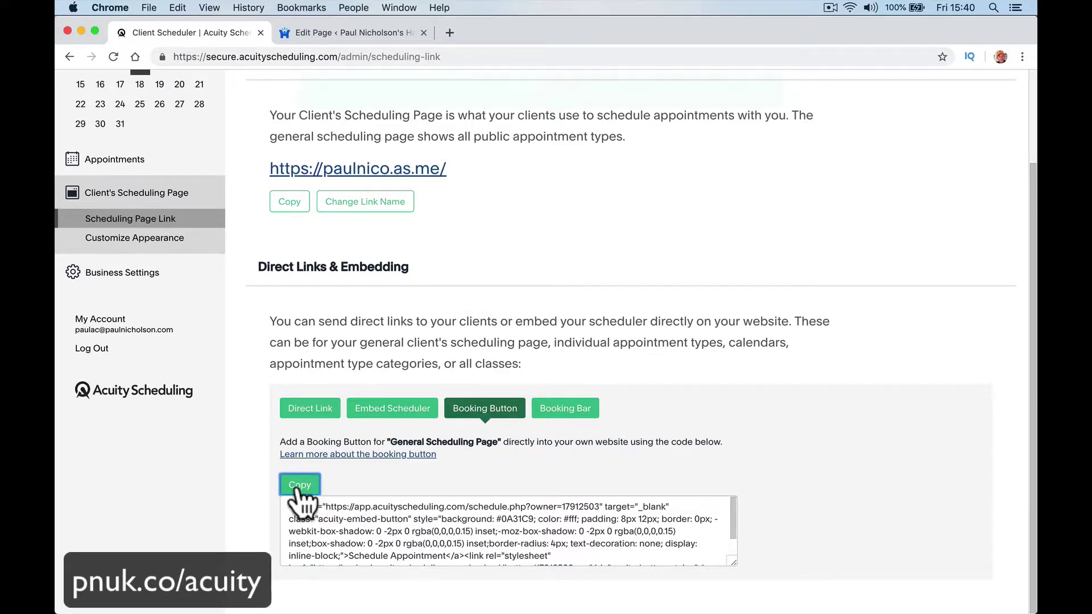
# Step: From All Posts, view 'The Good, The Bad And The Average' post and open it for editing
pyautogui.click(341, 35)
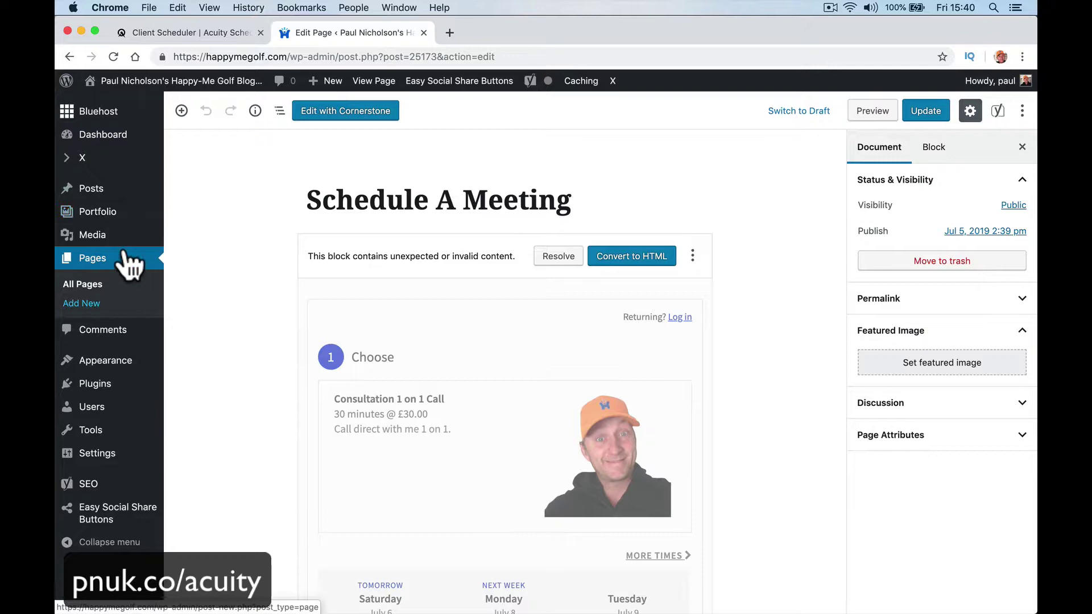
pyautogui.moveTo(136, 188)
pyautogui.press('super+r')
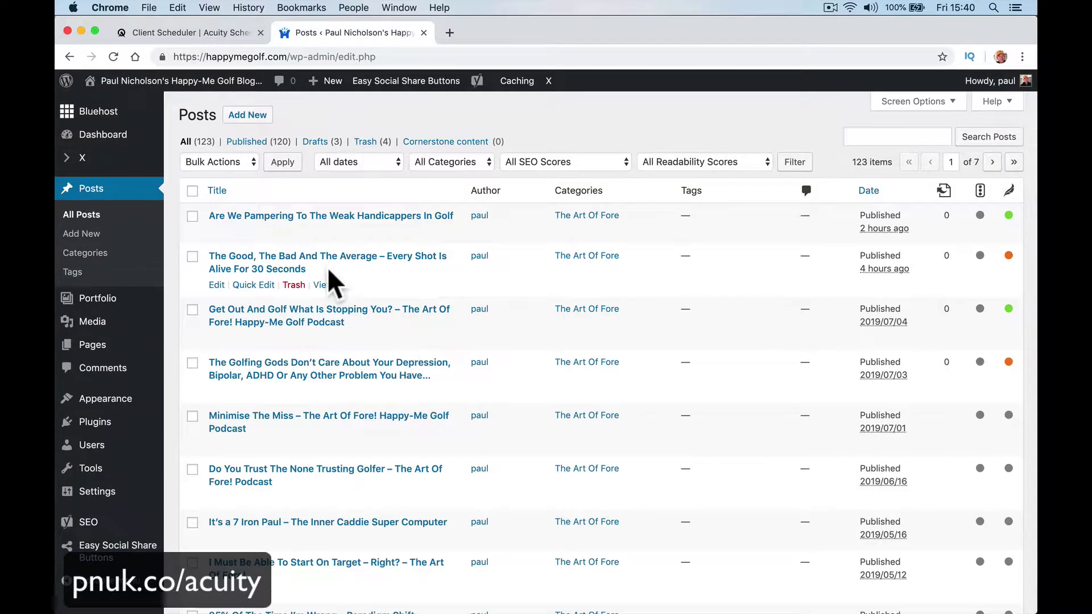
pyautogui.click(323, 285)
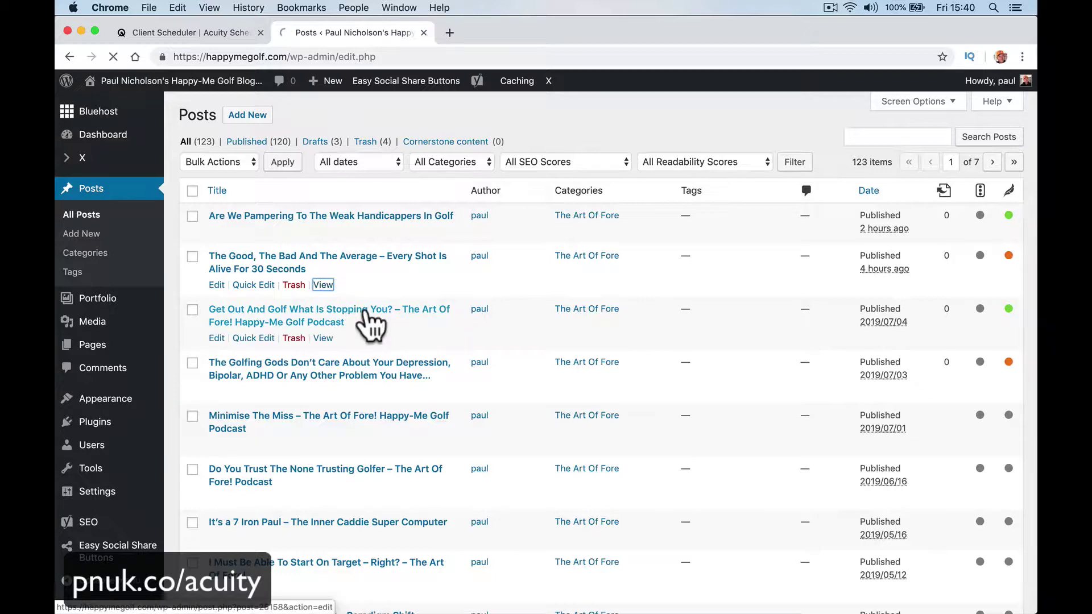
pyautogui.scroll(-6, 369, 324)
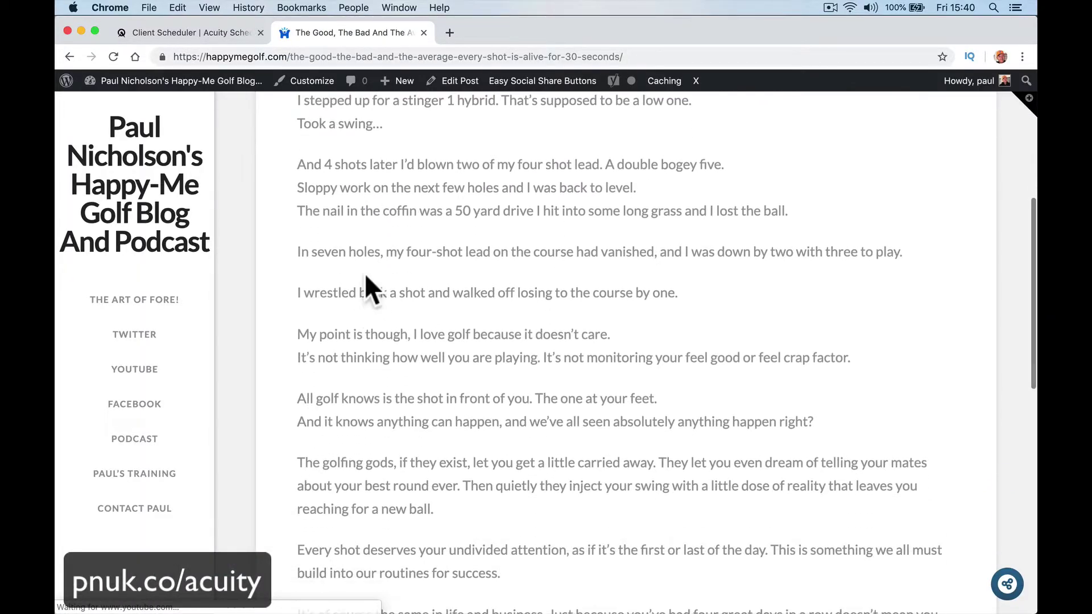
pyautogui.click(459, 81)
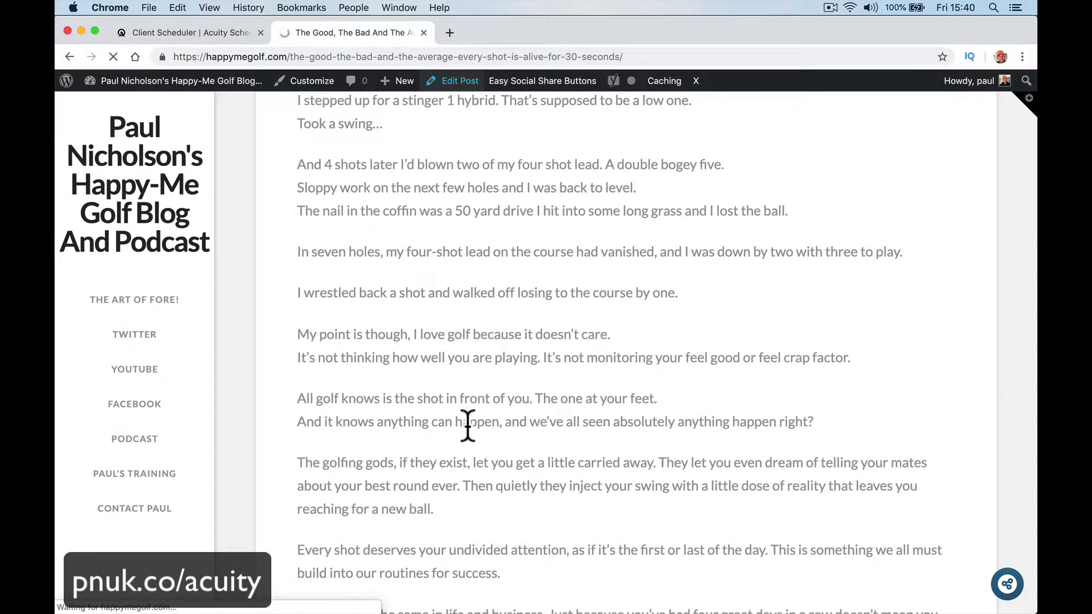
pyautogui.scroll(-20, 467, 426)
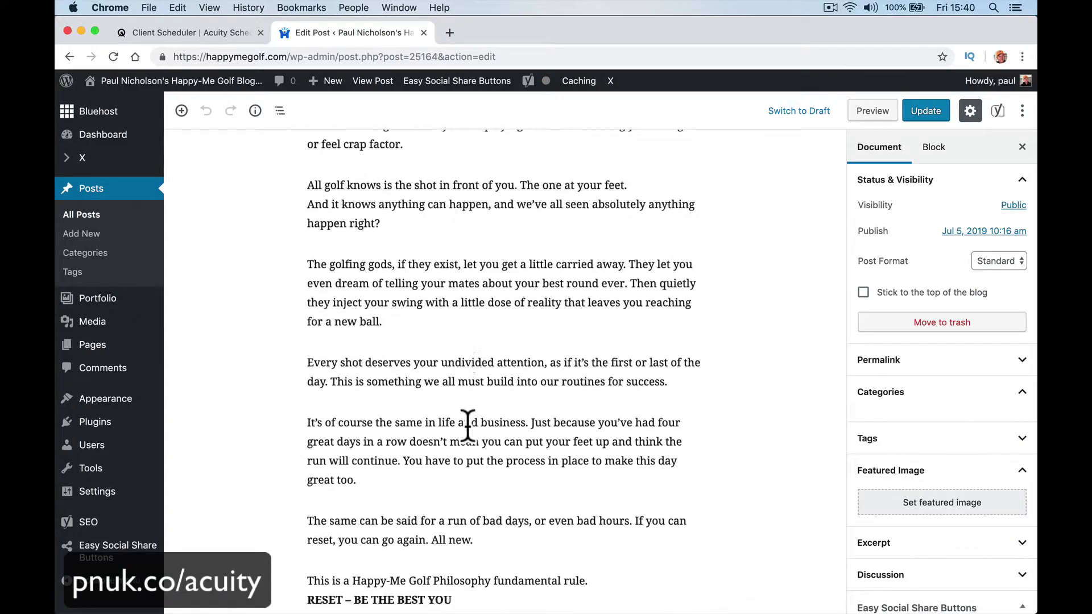
pyautogui.scroll(5, 468, 425)
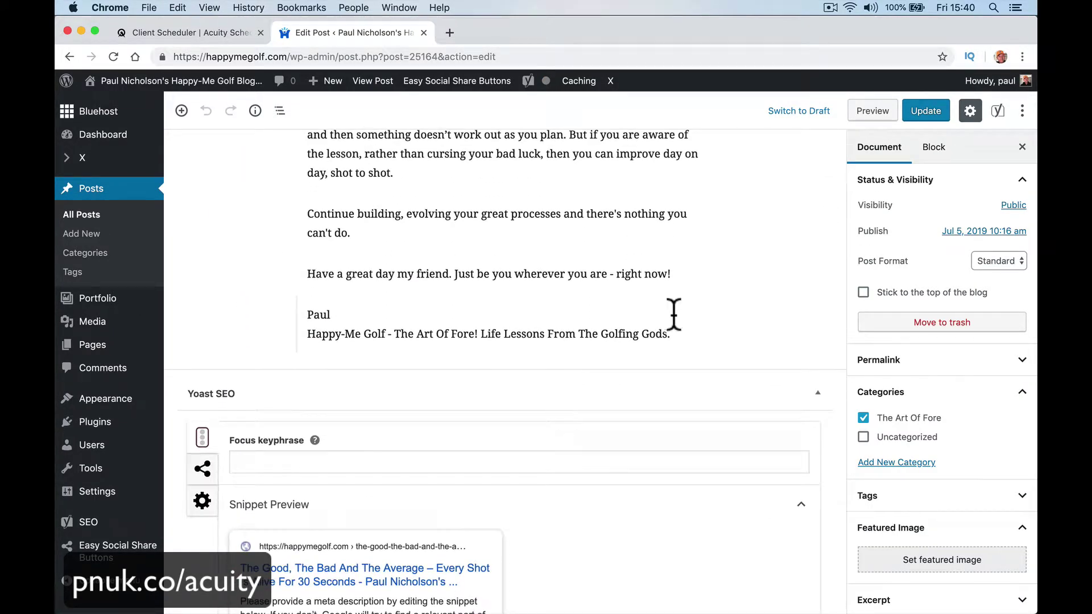
# Step: Append a Custom HTML block with Acuity's Schedule Appointment button code to the post and update it
pyautogui.click(686, 335)
pyautogui.press('Return')
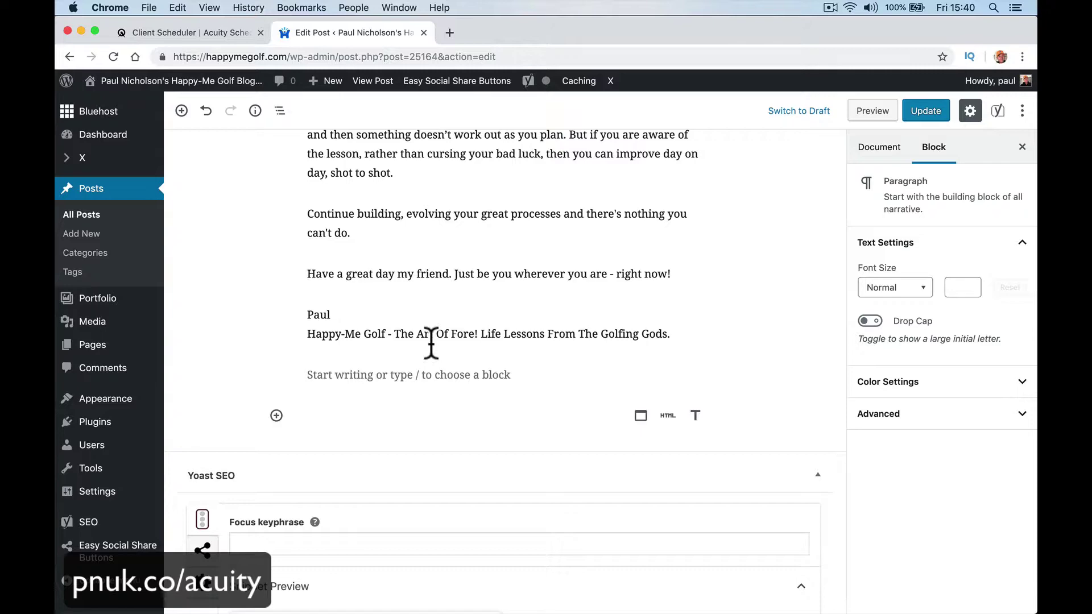
pyautogui.click(276, 415)
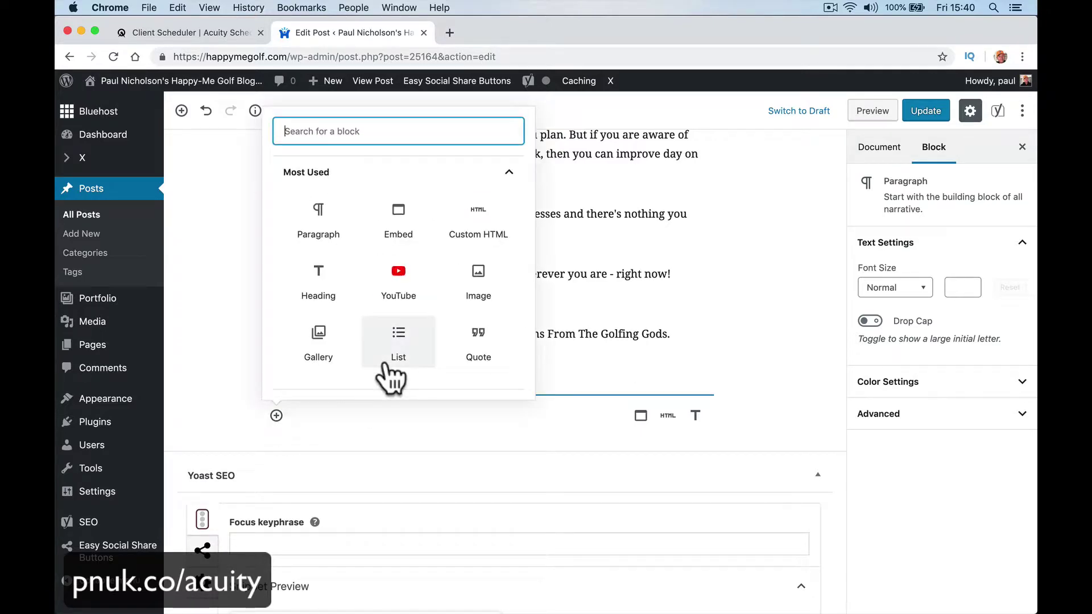
pyautogui.write('htm')
pyautogui.click(353, 237)
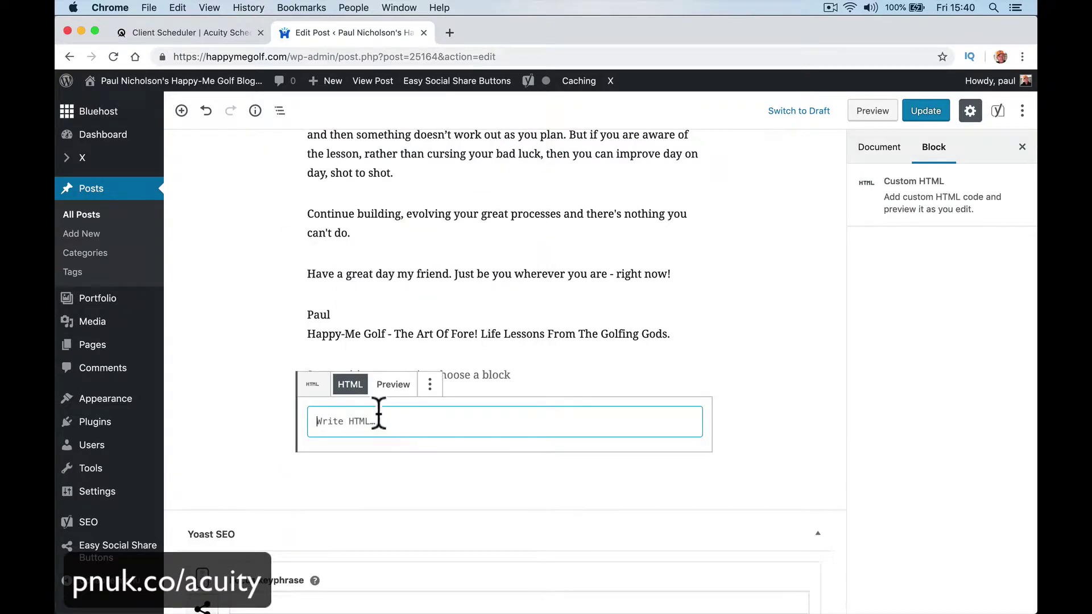
pyautogui.press('super+v')
pyautogui.click(926, 110)
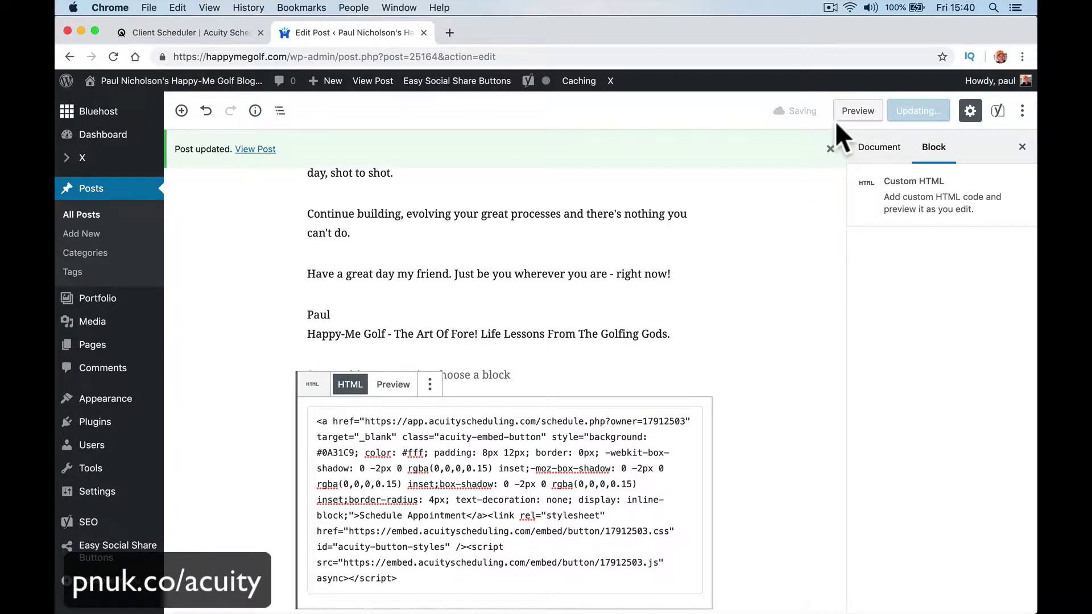
# Step: Preview the post and open Acuity's booking form from the Schedule Appointment button
pyautogui.click(840, 114)
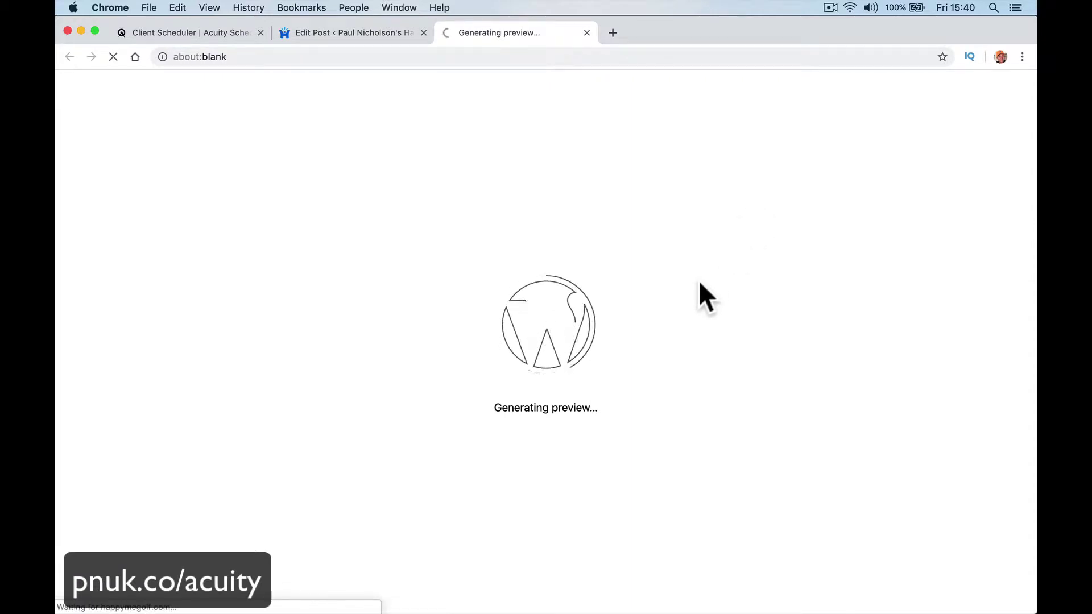
pyautogui.scroll(-10, 699, 281)
pyautogui.scroll(-8, 702, 293)
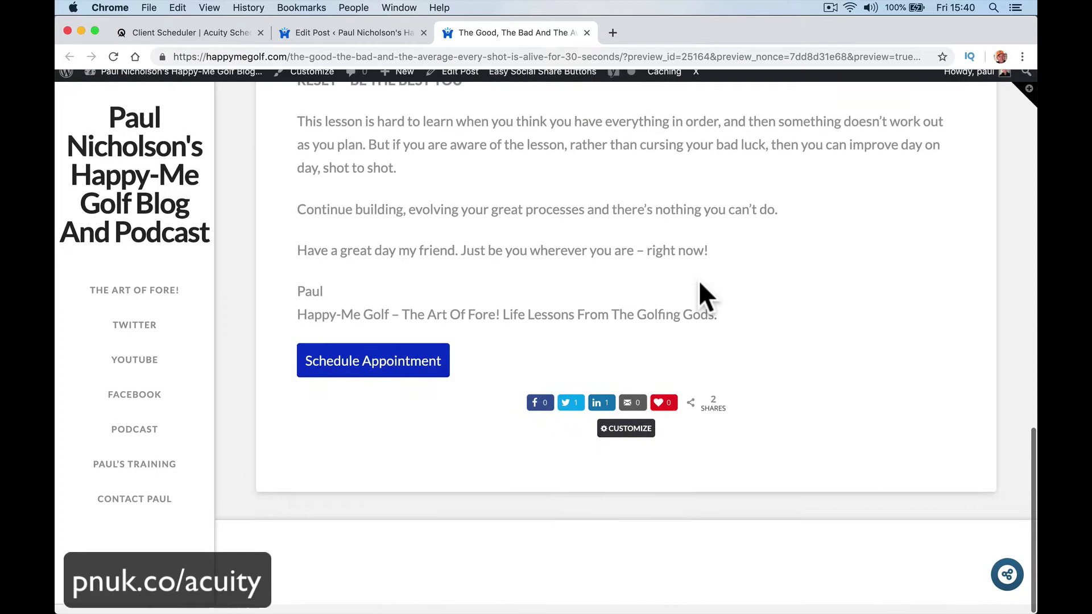
pyautogui.click(385, 371)
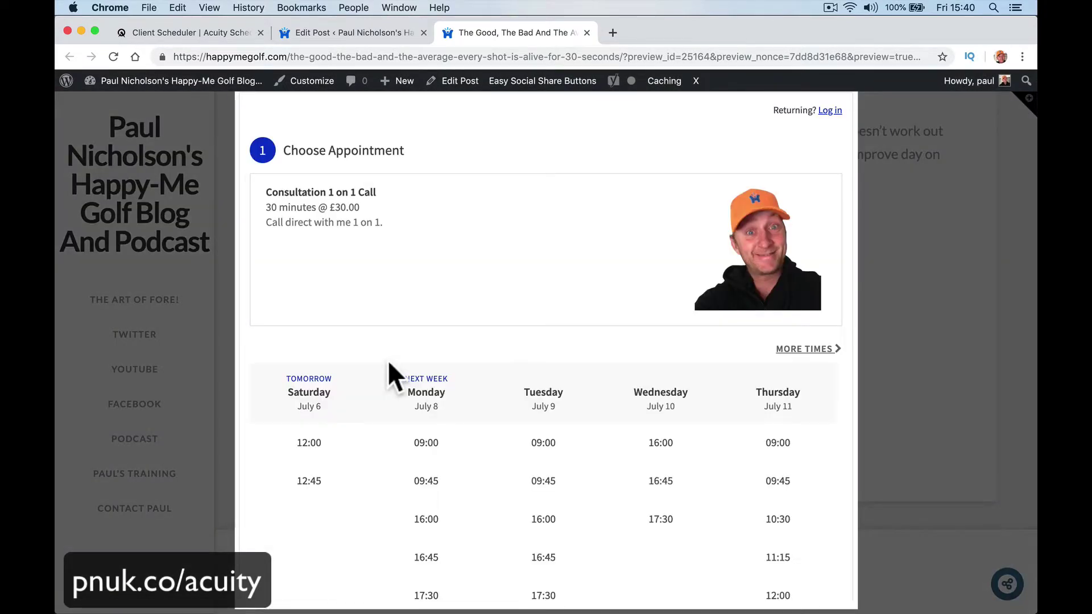
pyautogui.scroll(-5, 400, 364)
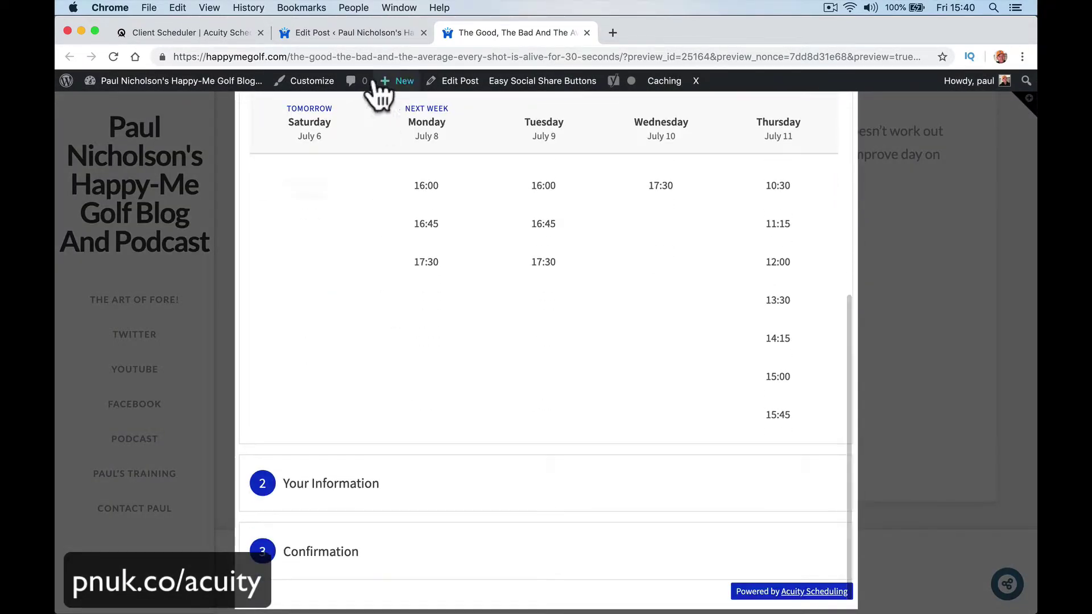
# Step: Select Acuity's Booking Bar embed code, then close the post preview tab
pyautogui.click(216, 32)
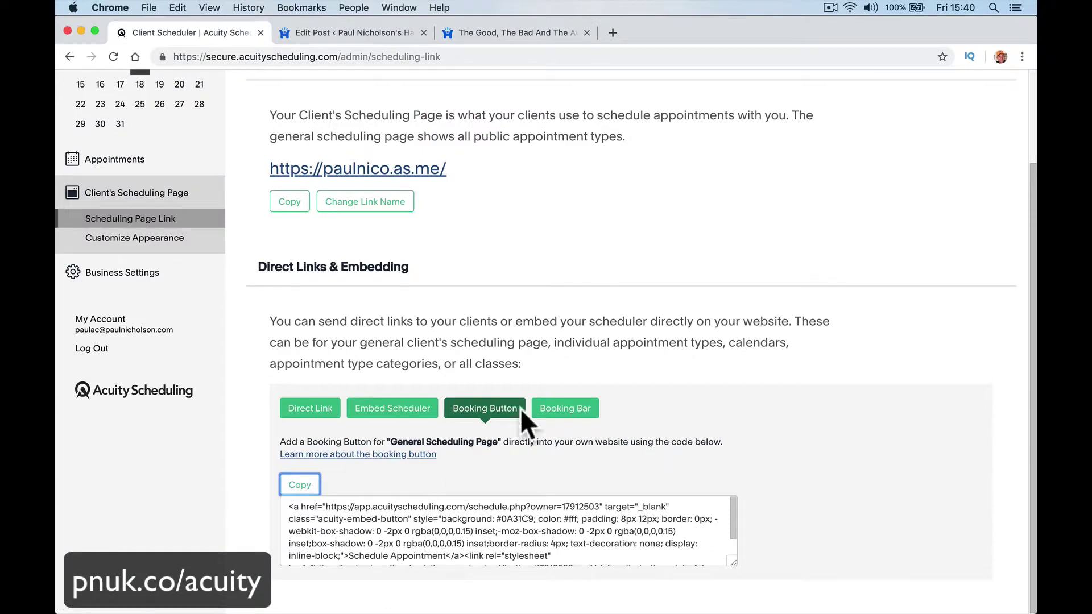
pyautogui.click(565, 405)
pyautogui.click(448, 515)
pyautogui.press('super+a')
pyautogui.press('super+c')
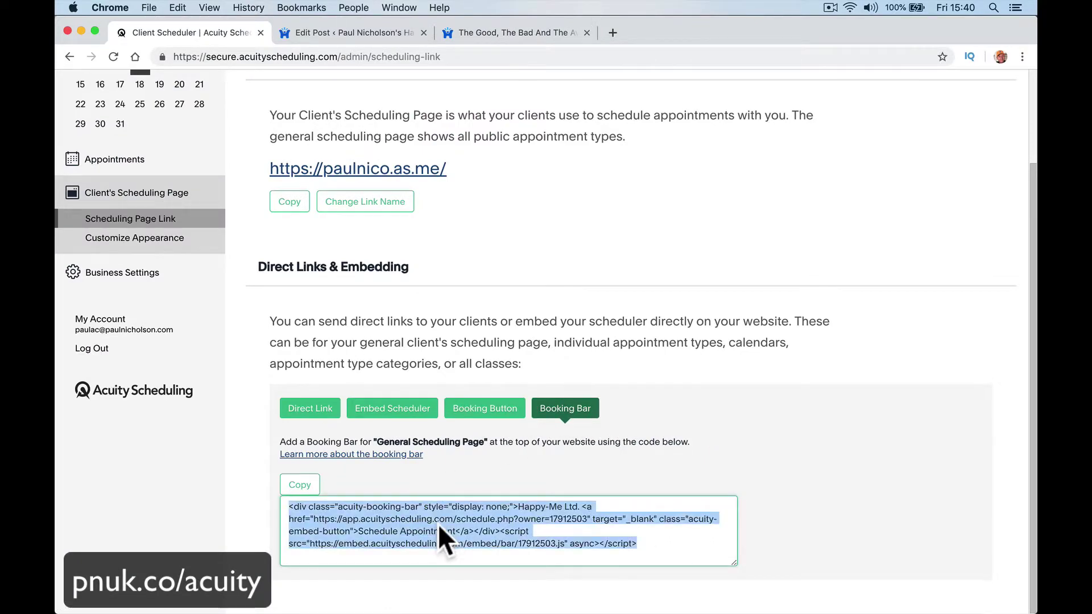
pyautogui.click(486, 32)
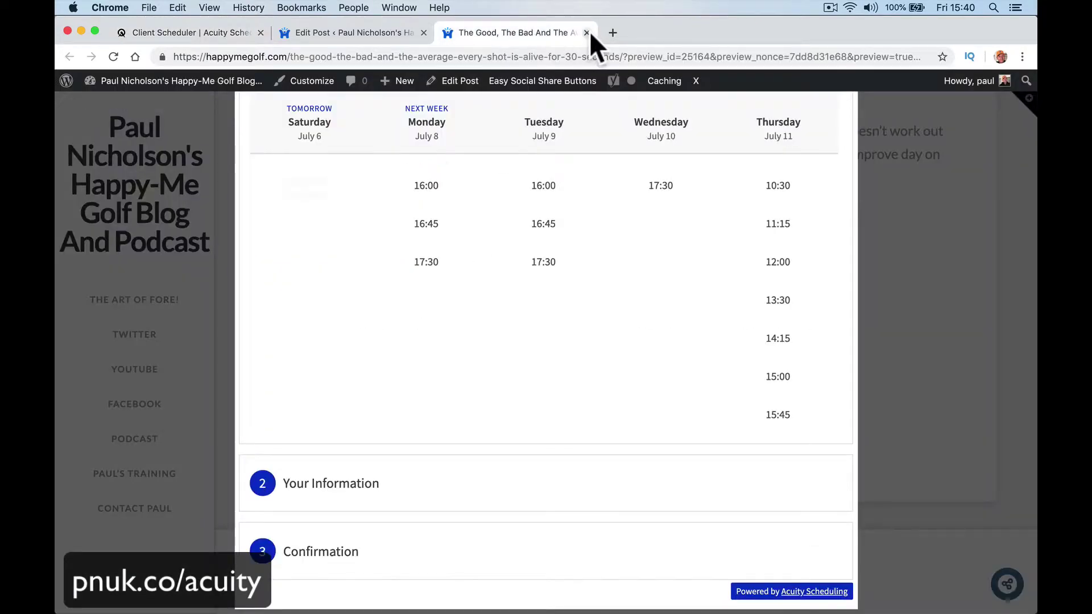
# Step: Replace the Custom HTML block's button code with the Booking Bar code and update the post
pyautogui.click(587, 33)
pyautogui.click(457, 454)
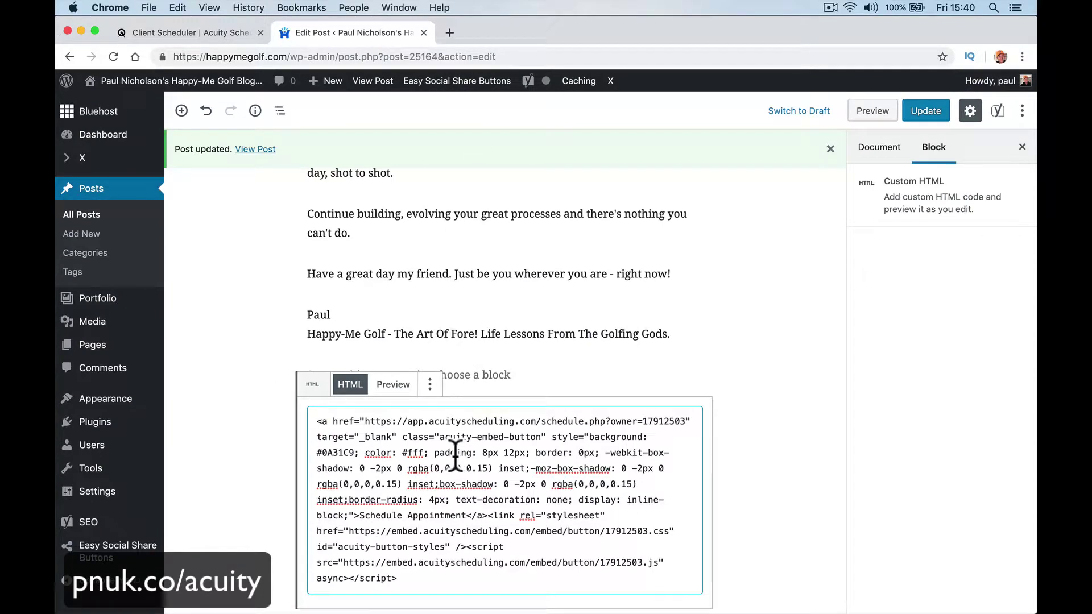
pyautogui.press('super+a')
pyautogui.press('super+v')
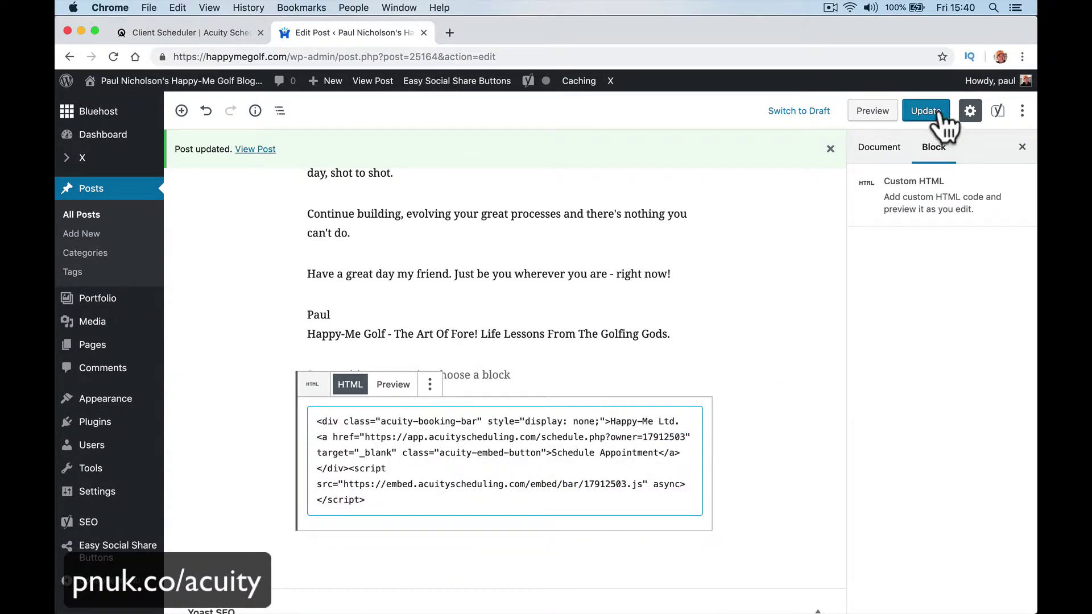
pyautogui.click(926, 111)
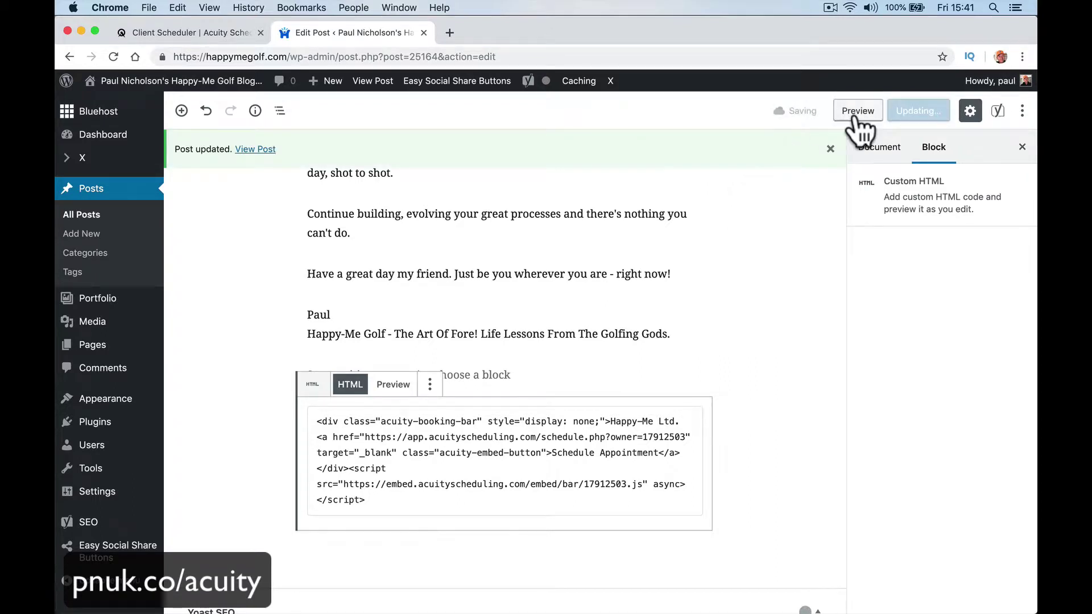
# Step: Preview the updated post with the booking bar in a new tab
pyautogui.click(857, 110)
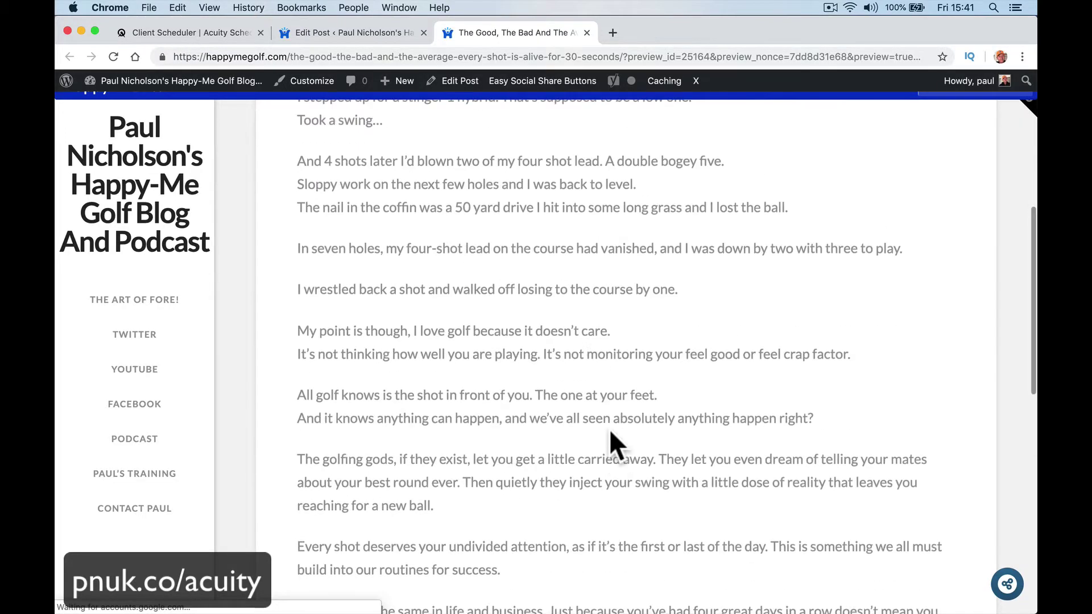
pyautogui.scroll(7, 609, 442)
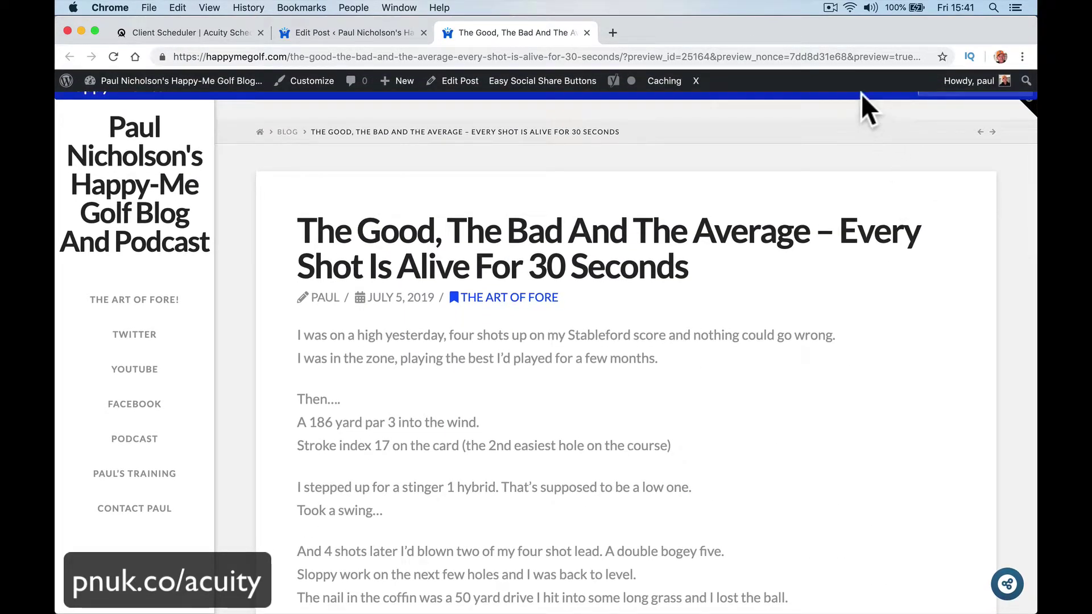
pyautogui.scroll(2, 861, 93)
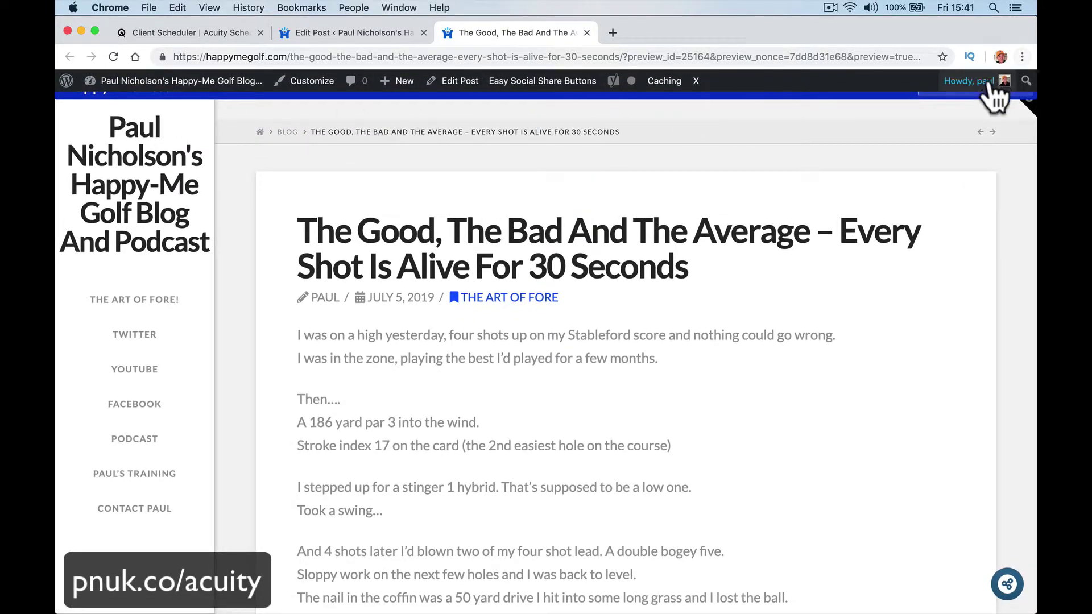
# Step: Log out of WordPress and go back to the public blog
pyautogui.moveTo(976, 81)
pyautogui.click(924, 156)
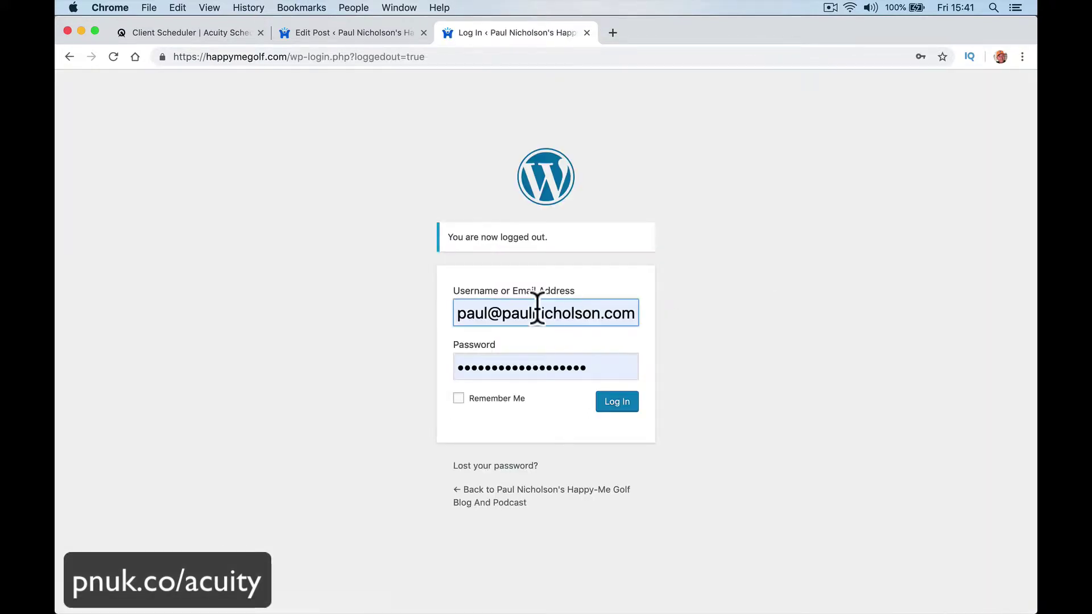
pyautogui.click(487, 501)
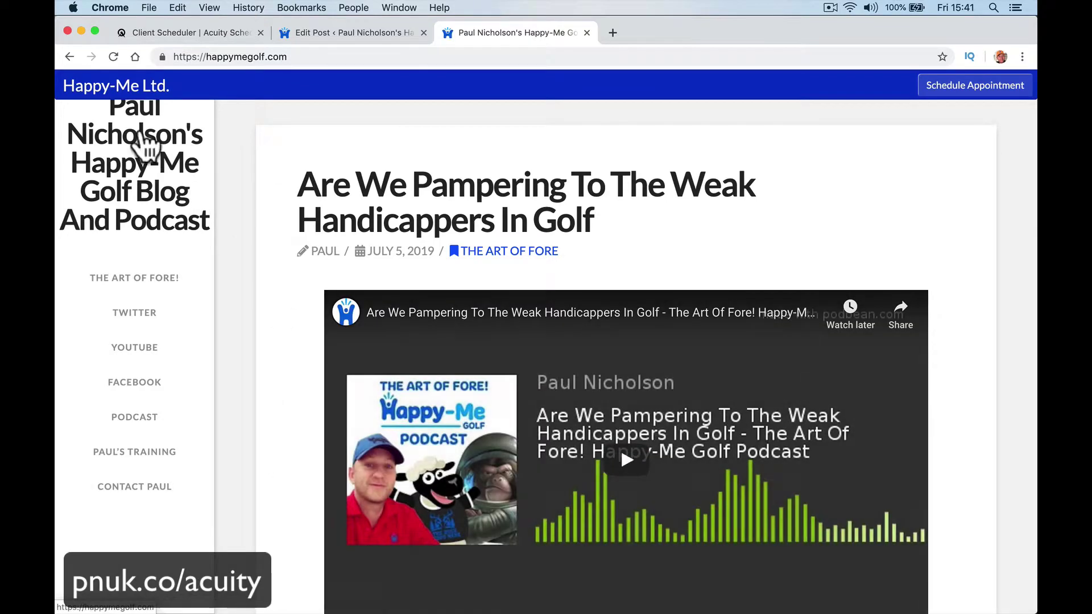
# Step: Try the booking bar's Schedule Appointment form, then close it
pyautogui.click(1001, 86)
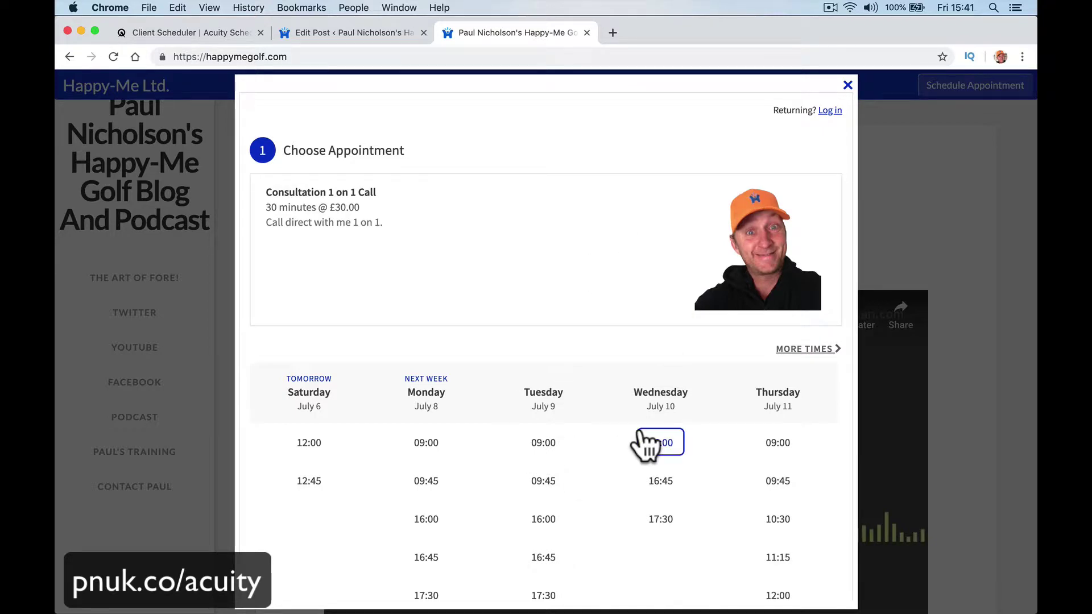
pyautogui.scroll(-5, 702, 273)
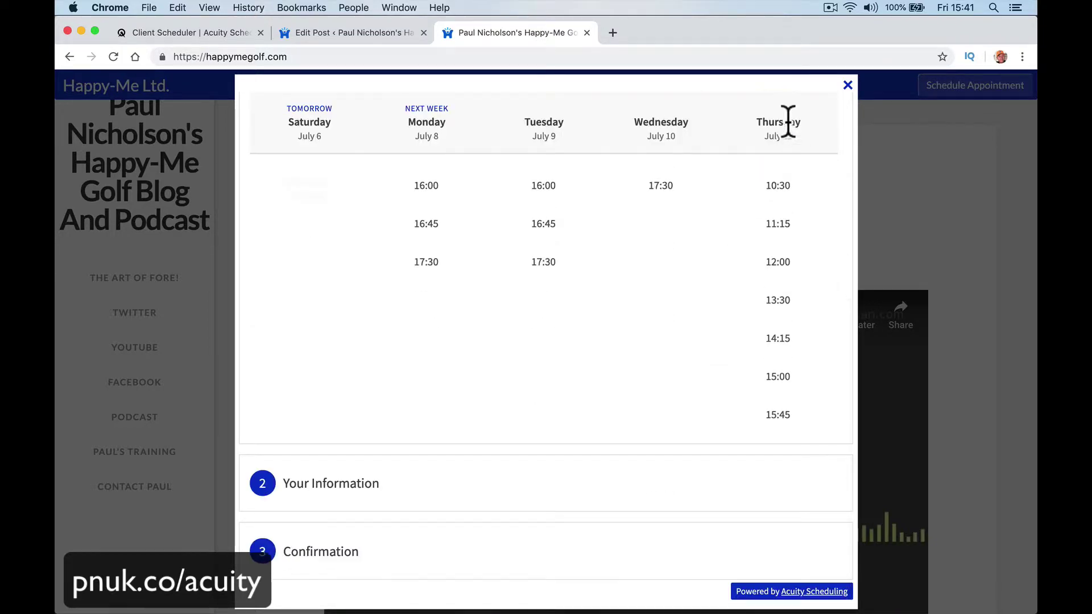
pyautogui.click(848, 85)
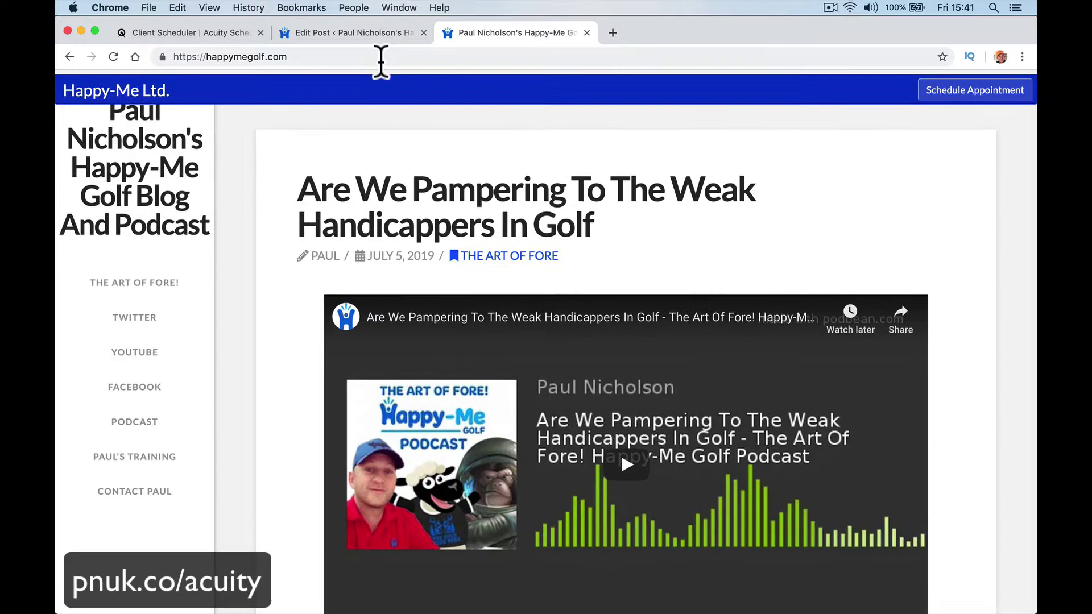
# Step: Select the site address and scroll through the blog posts on the homepage
pyautogui.click(353, 60)
pyautogui.click(344, 60)
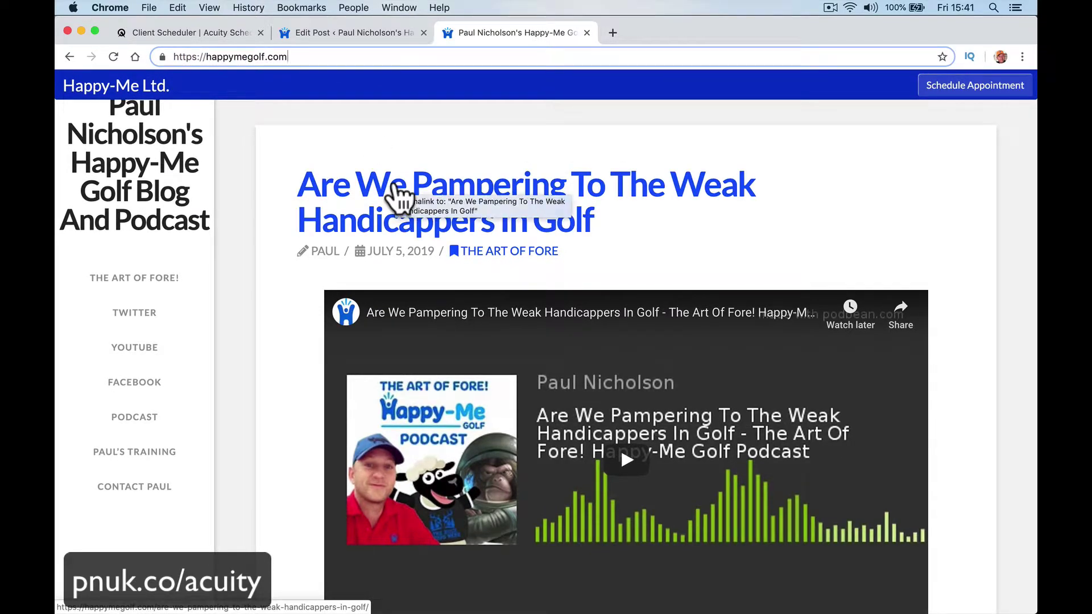
pyautogui.scroll(-10, 499, 354)
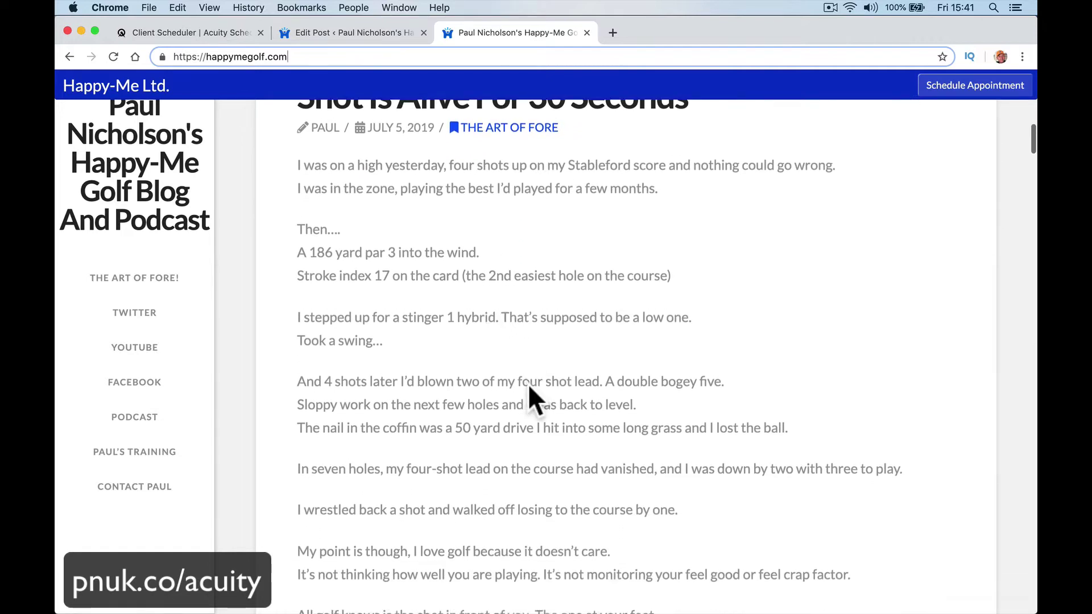
pyautogui.scroll(-8, 529, 386)
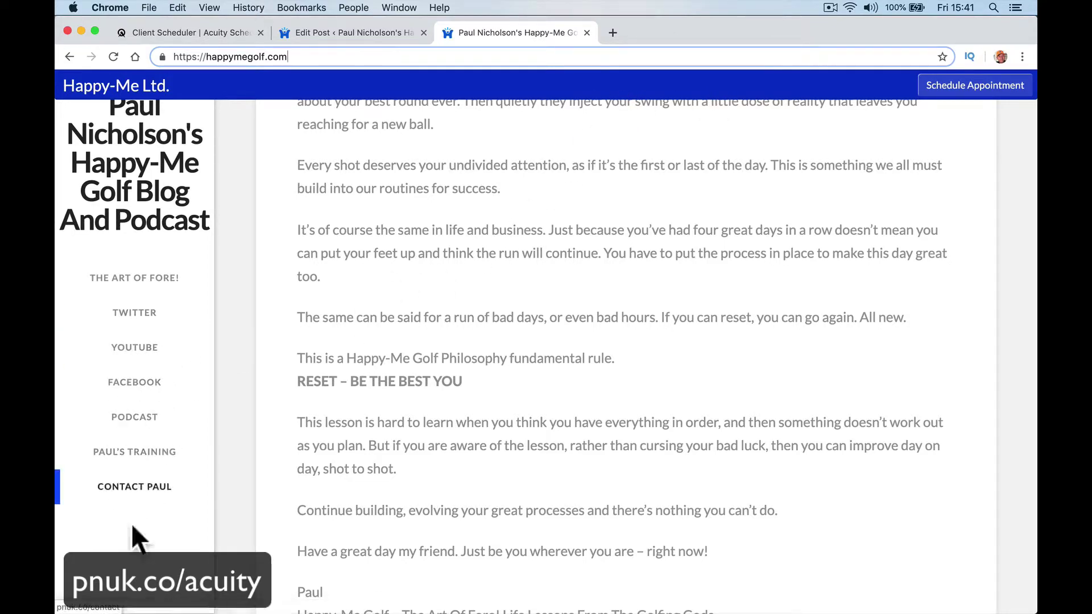
# Step: Load /wp-admin from the blog and log back in to WordPress
pyautogui.click(171, 234)
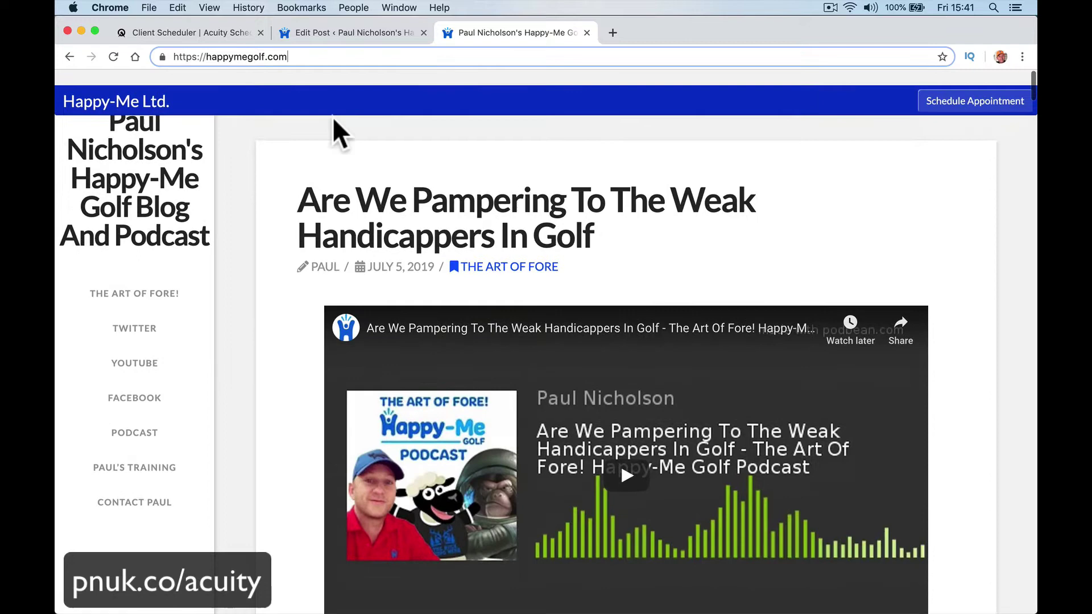
pyautogui.write('/wp-admin')
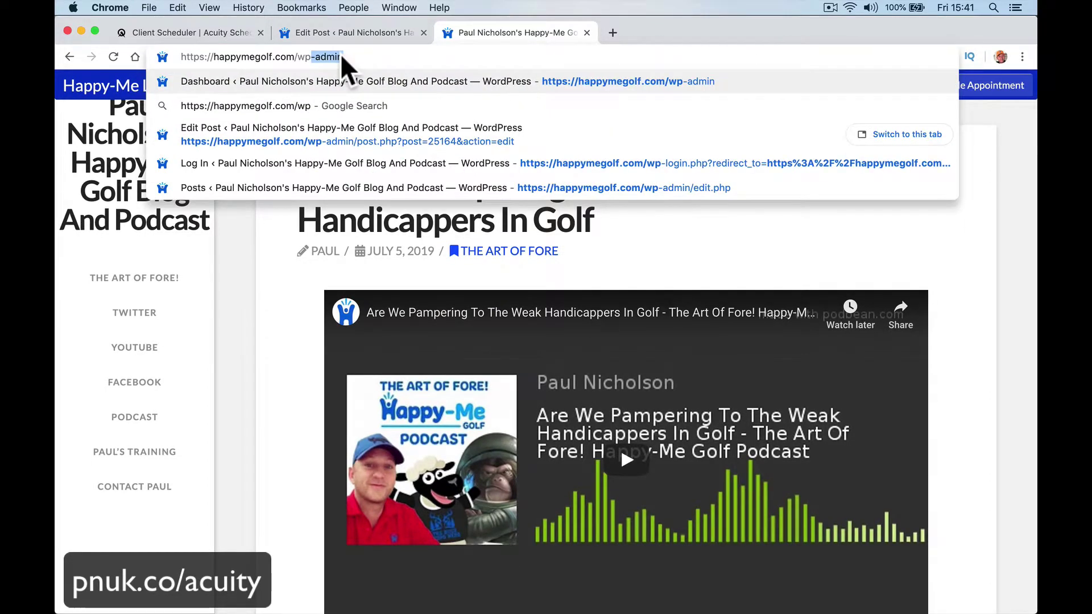
pyautogui.press('Return')
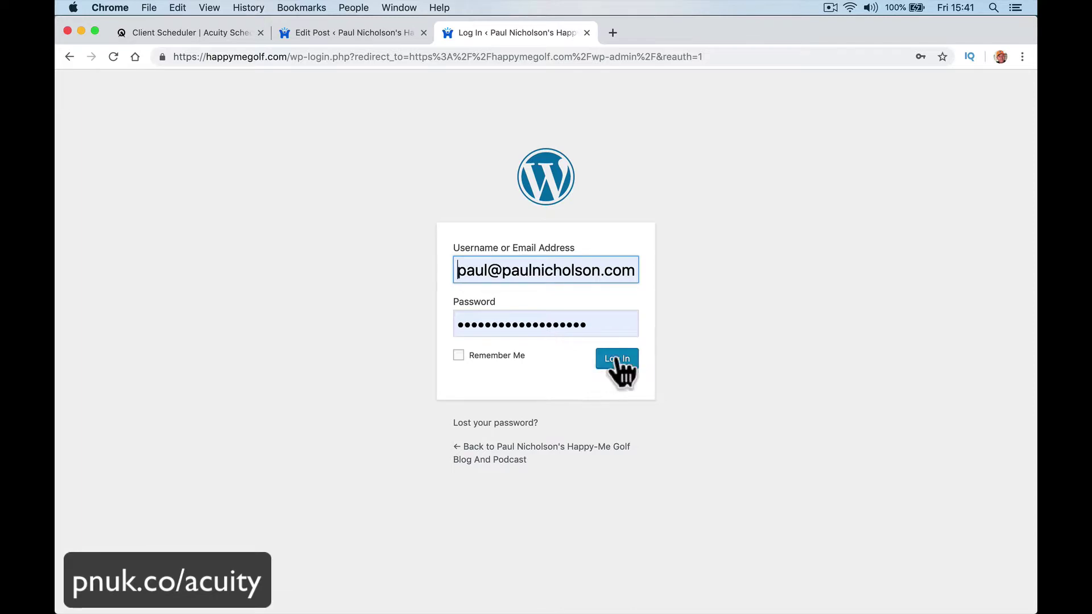
pyautogui.click(617, 359)
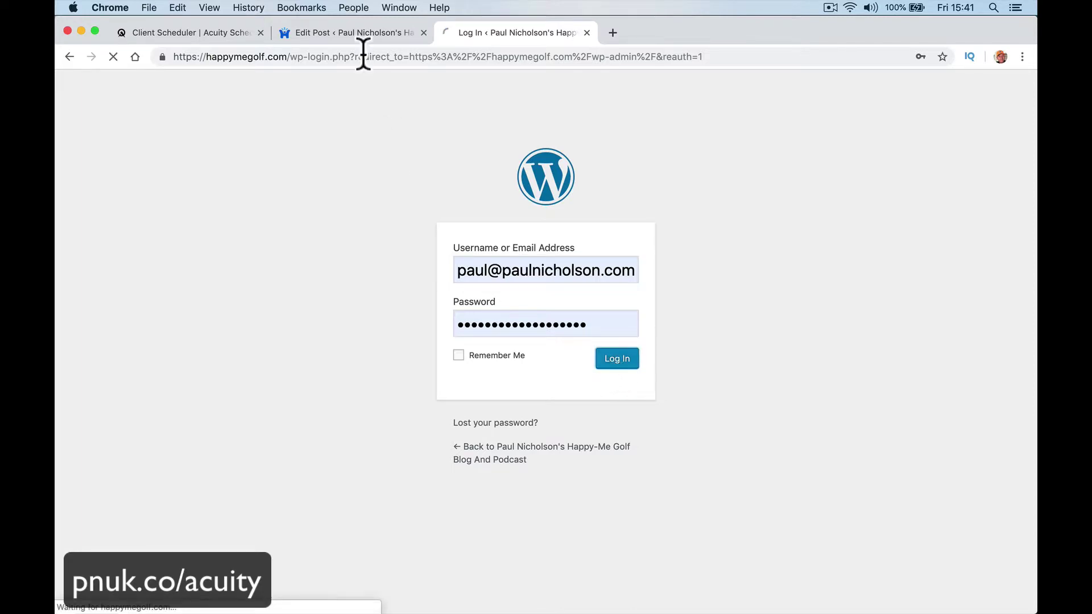
pyautogui.click(345, 36)
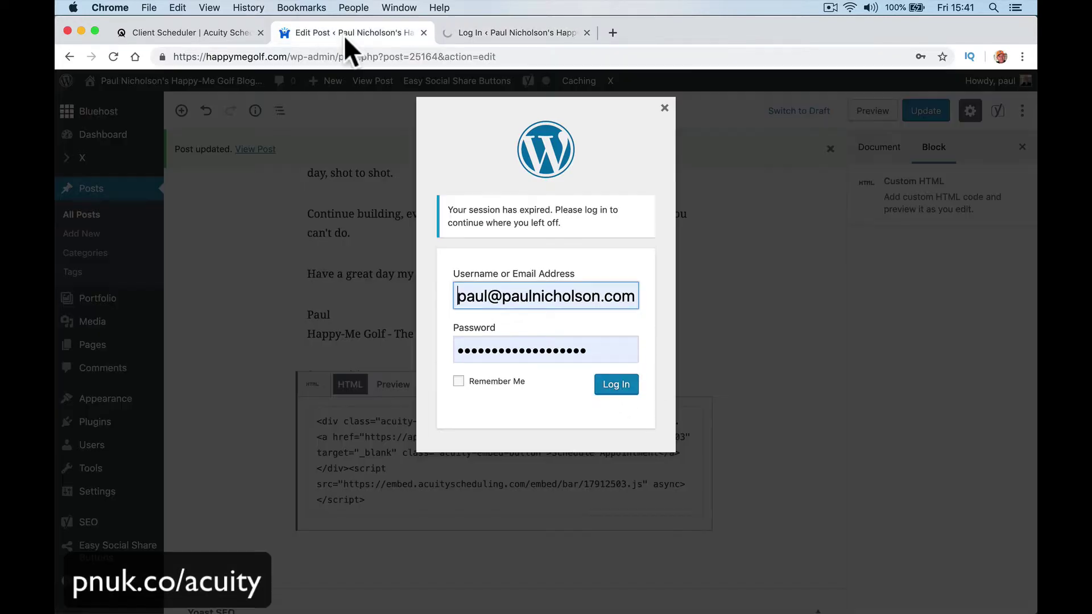
# Step: Dismiss the session-expired prompt and close the extra Dashboard tab
pyautogui.click(664, 108)
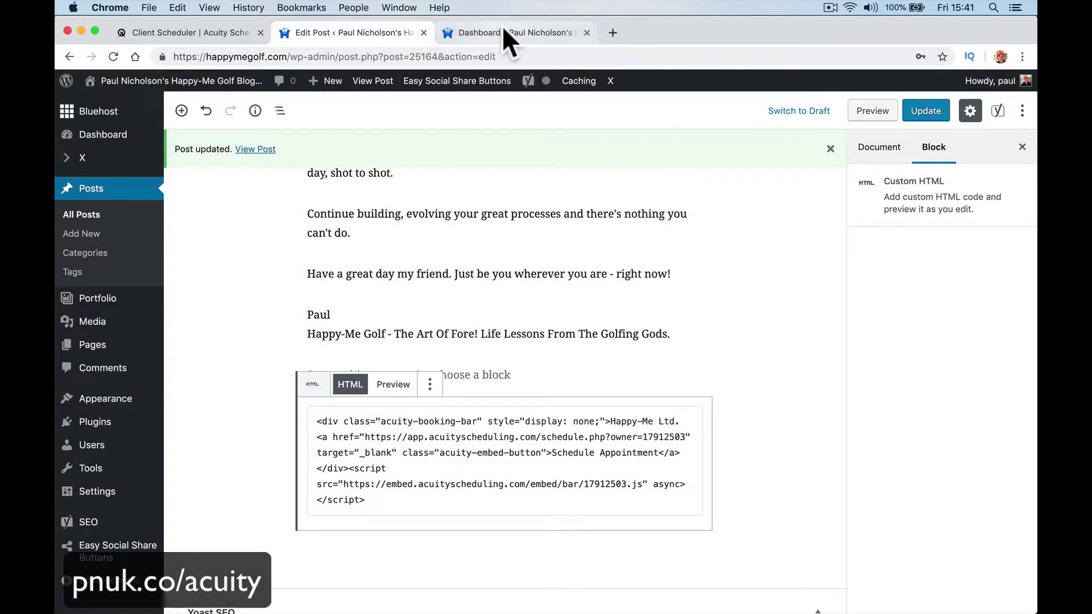
pyautogui.click(528, 43)
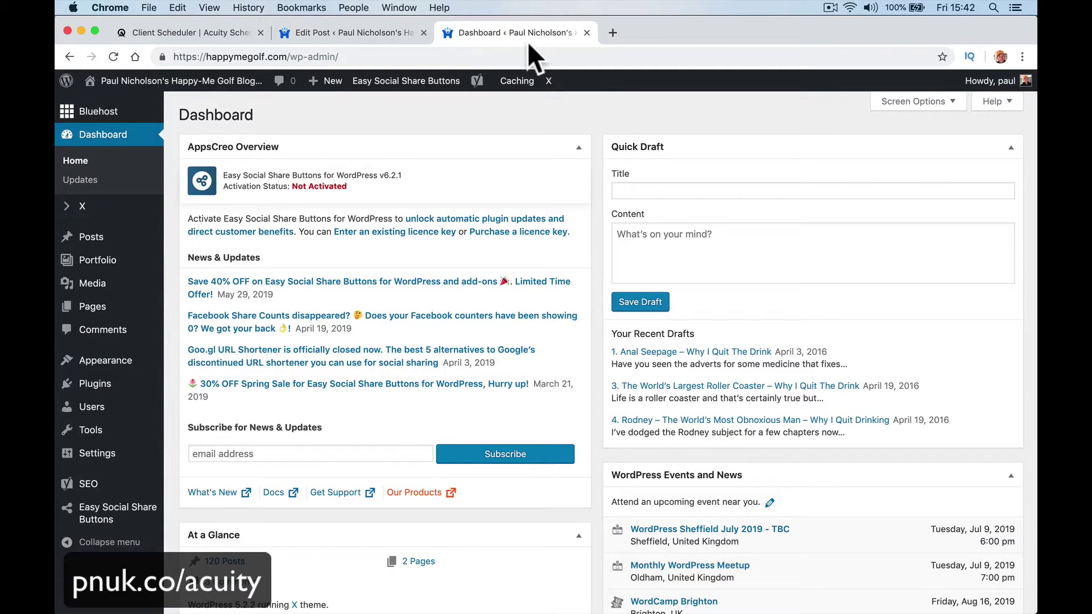
pyautogui.click(587, 32)
# Step: Remove the booking-bar Custom HTML block, update the post, and view it live
pyautogui.click(430, 385)
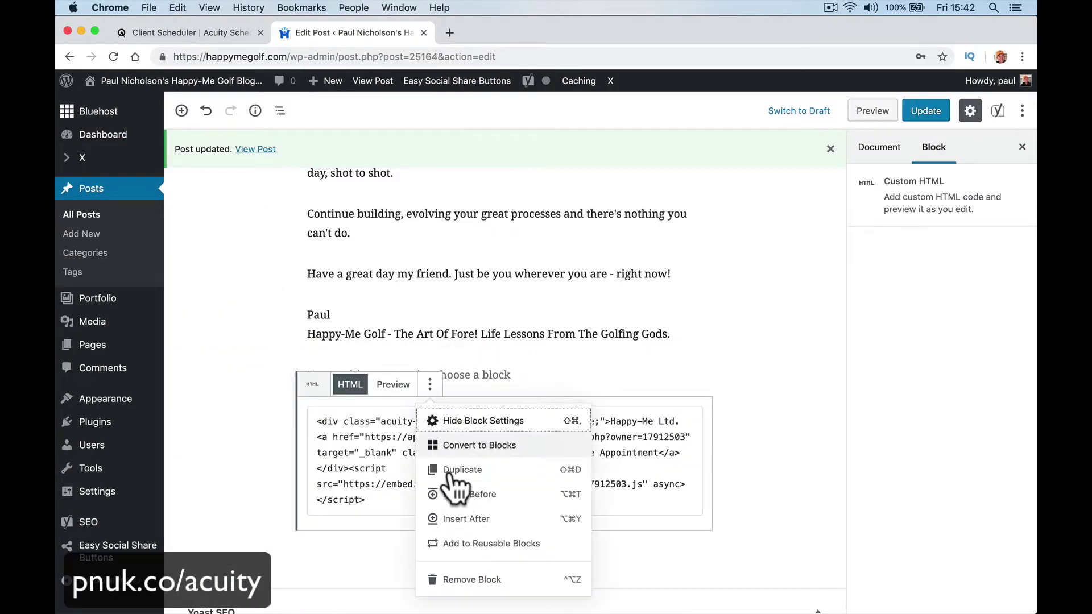
pyautogui.click(455, 576)
pyautogui.click(931, 112)
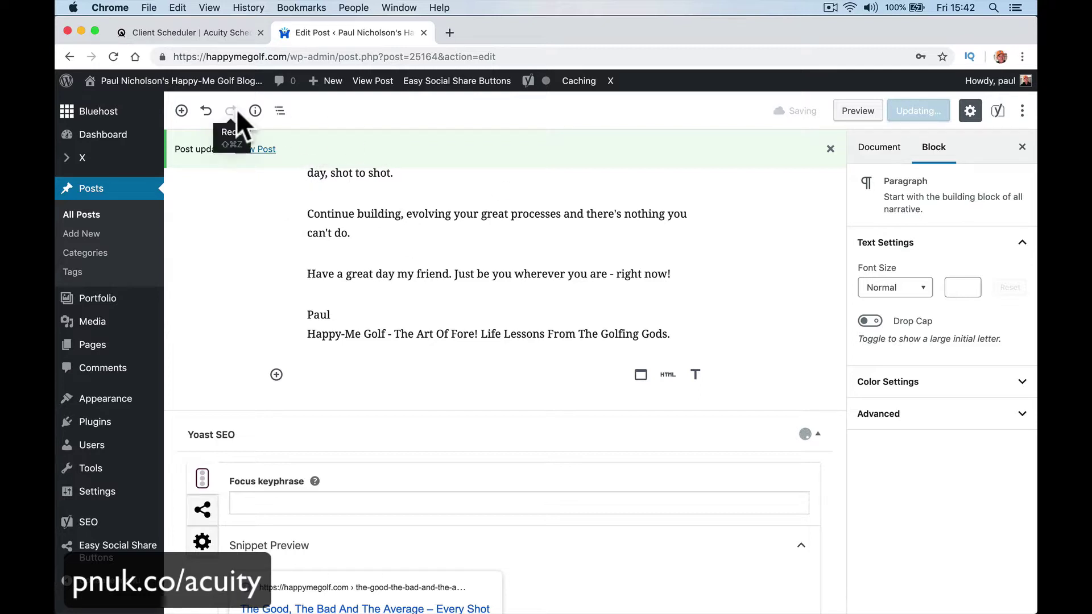
pyautogui.click(266, 151)
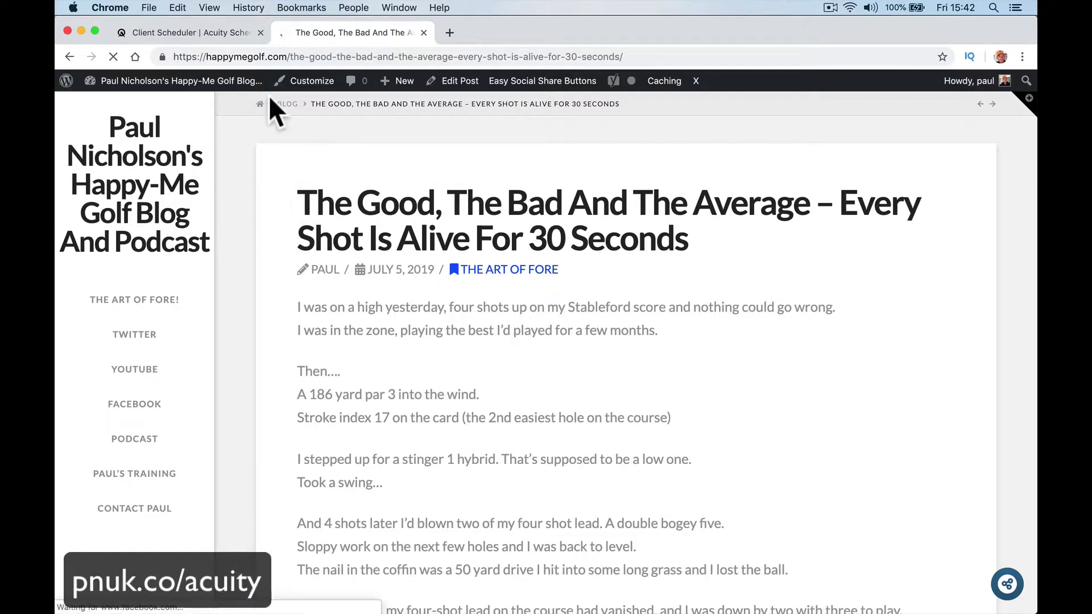
# Step: Copy the direct link to Acuity's General Scheduling Page and return to the blog post
pyautogui.click(182, 32)
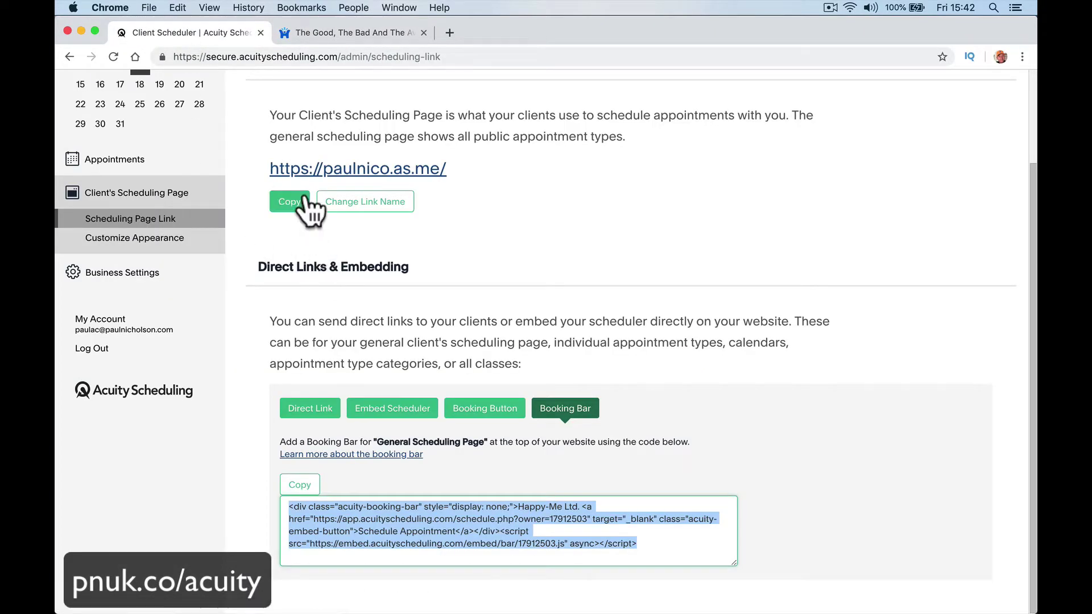
pyautogui.click(292, 408)
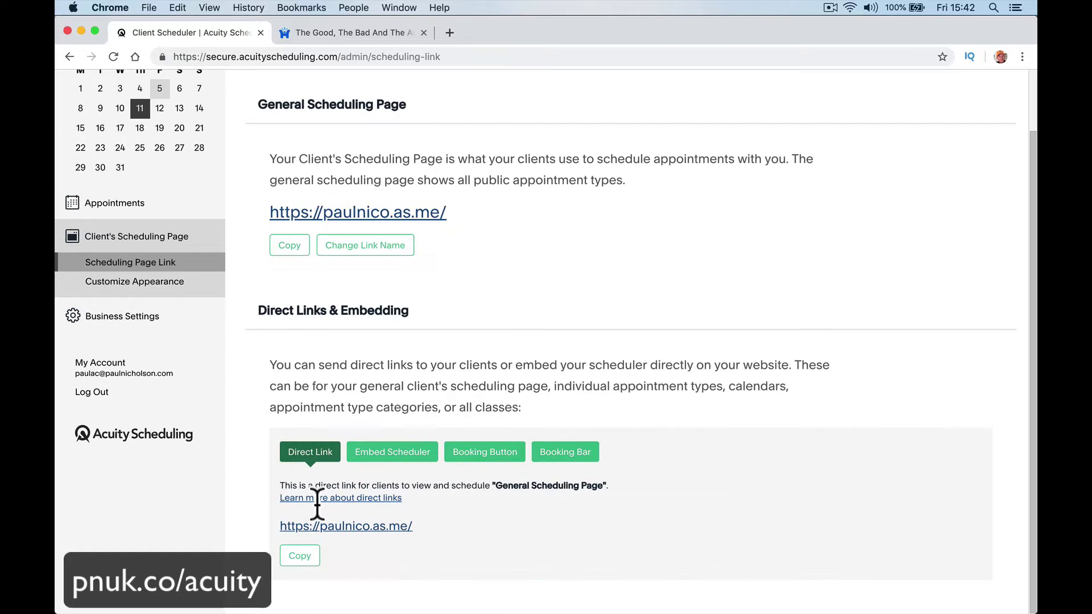
pyautogui.click(301, 556)
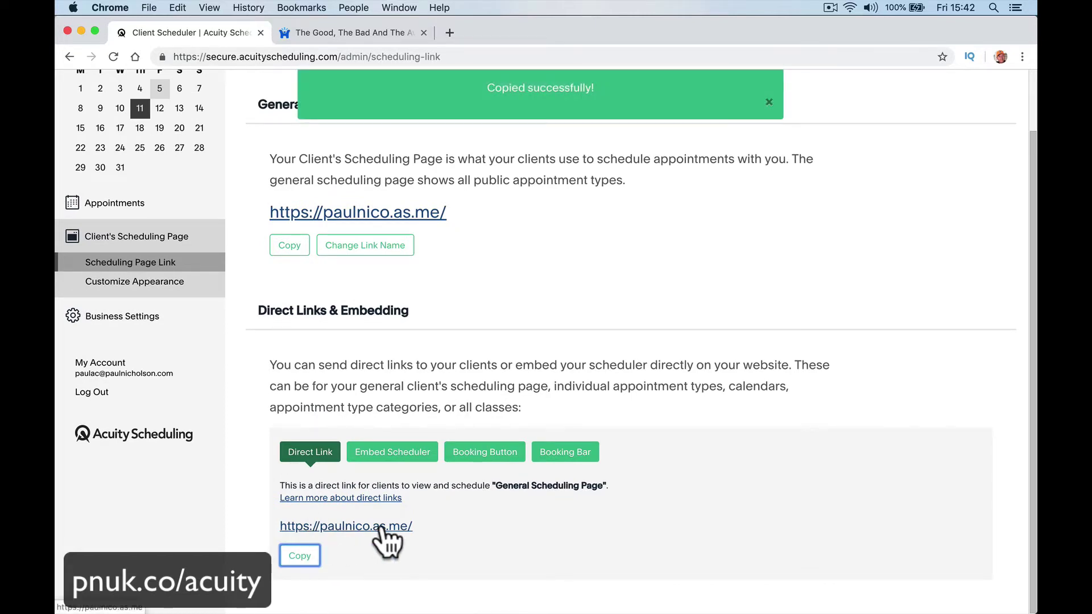
pyautogui.click(345, 33)
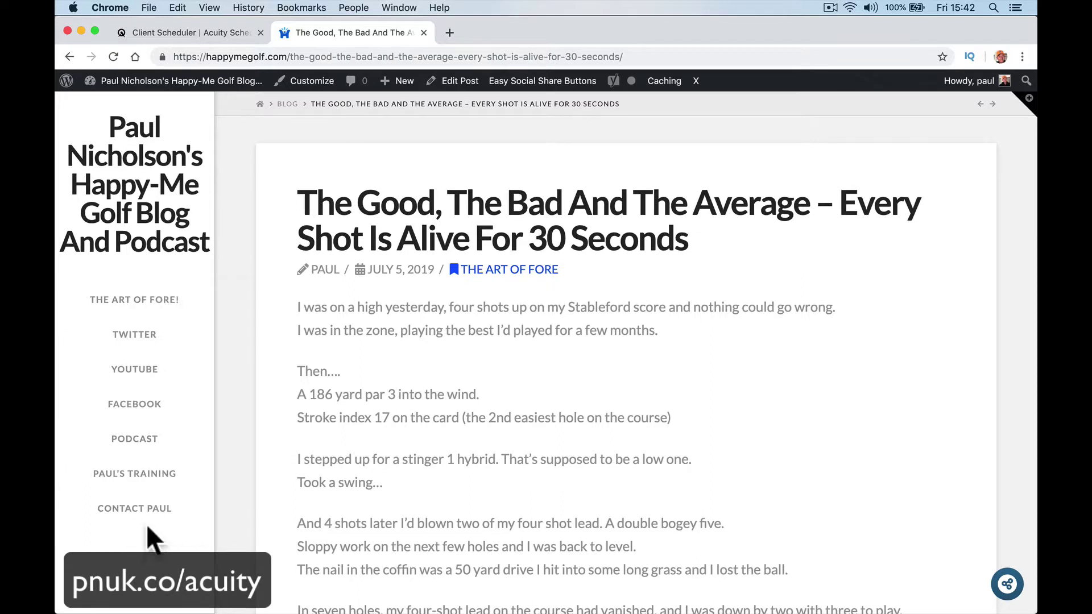
# Step: Add a 'Book A Meeting' custom link with the Acuity URL to the menu and save it
pyautogui.moveTo(256, 81)
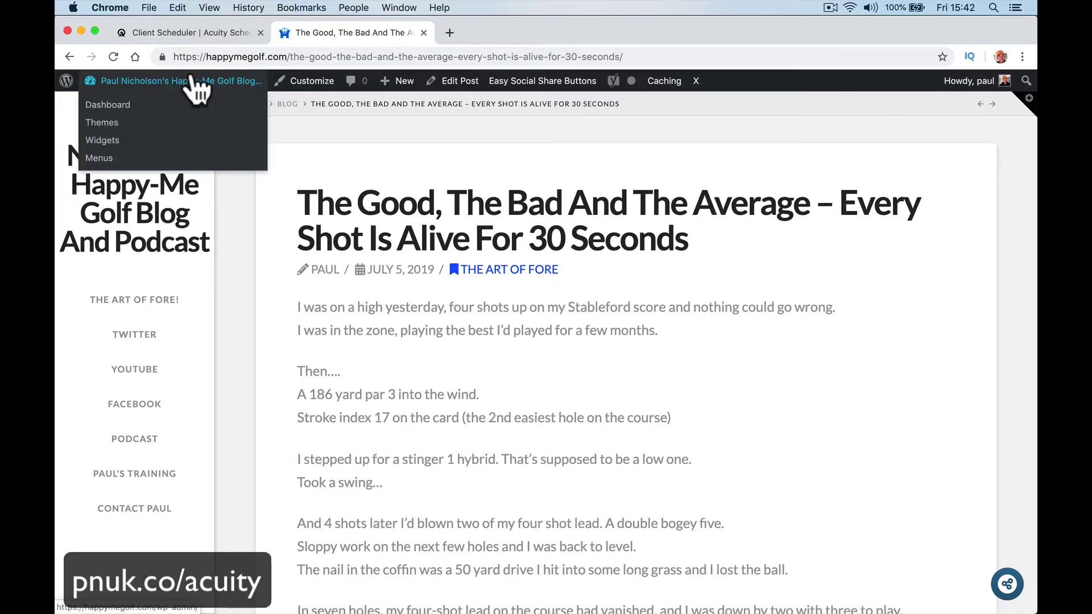
pyautogui.click(139, 165)
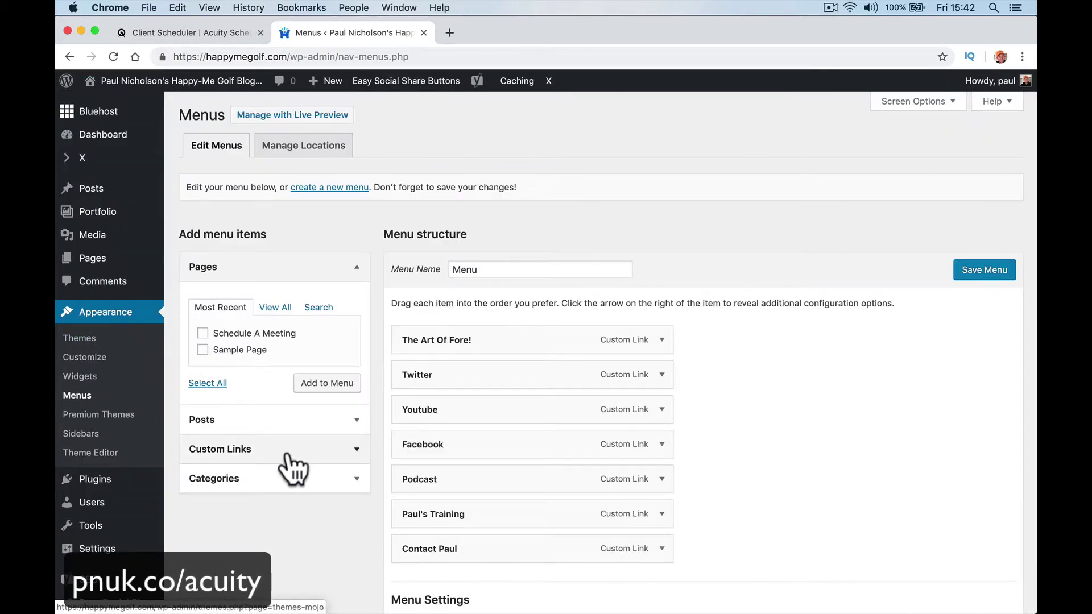
pyautogui.click(291, 451)
pyautogui.click(304, 372)
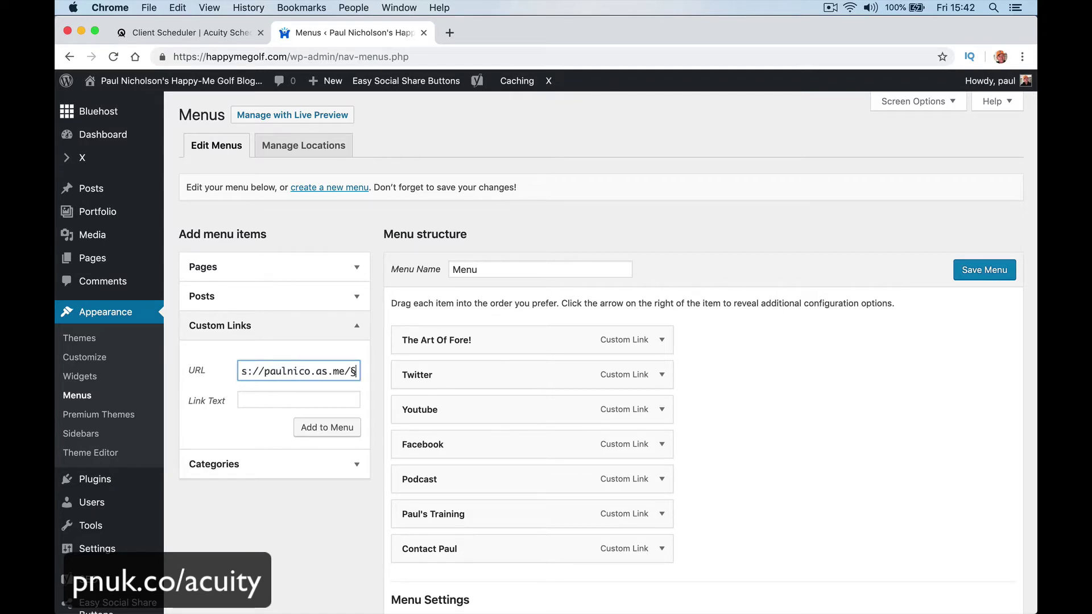
pyautogui.click(299, 399)
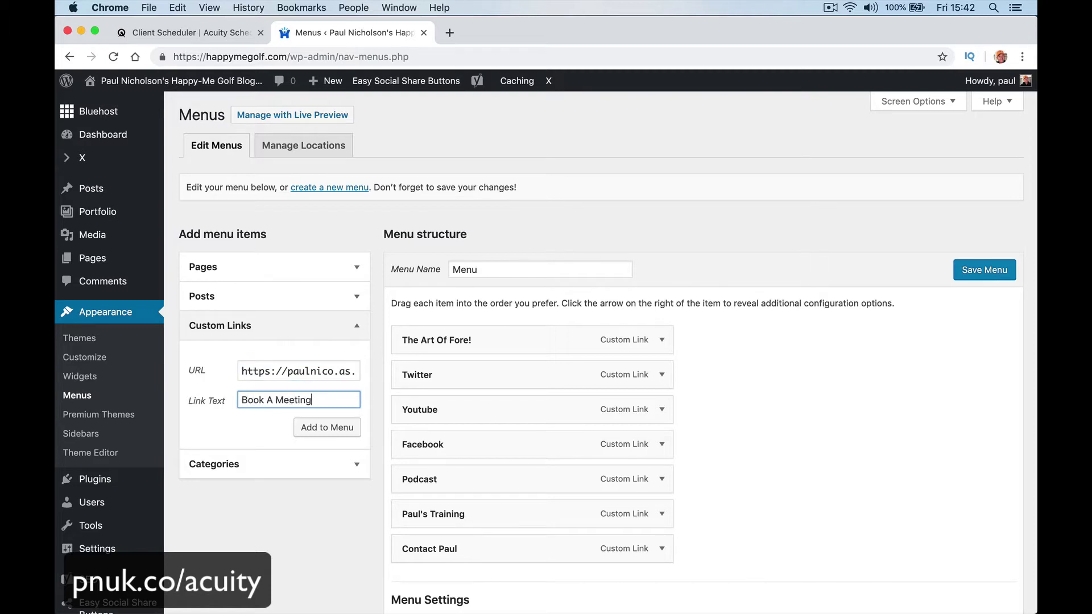
pyautogui.click(337, 430)
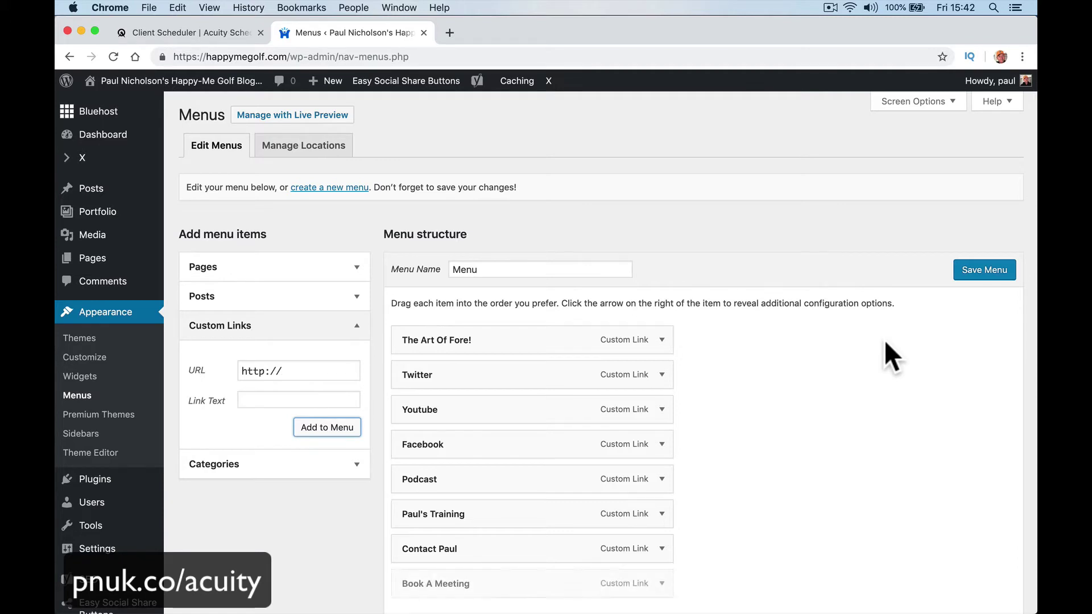
pyautogui.click(984, 270)
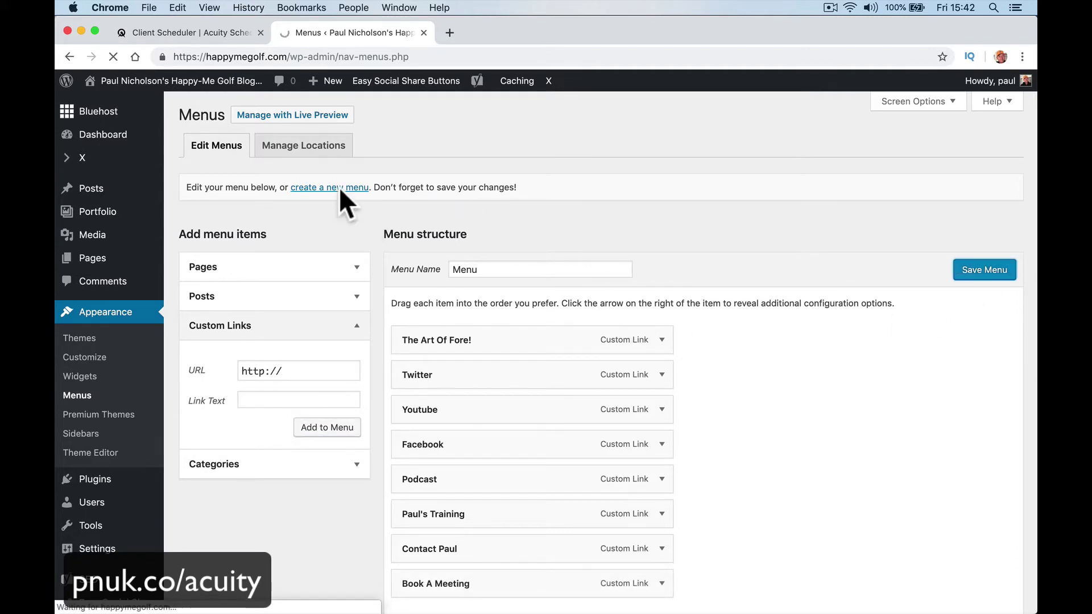
# Step: Go to the live site homepage from the admin bar
pyautogui.moveTo(141, 91)
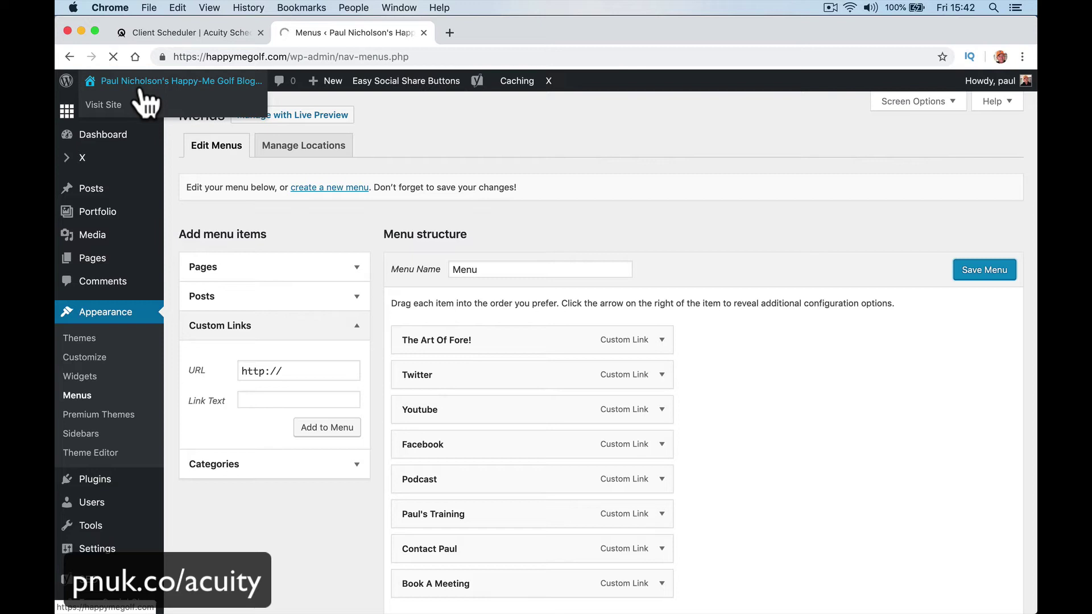
pyautogui.moveTo(143, 114)
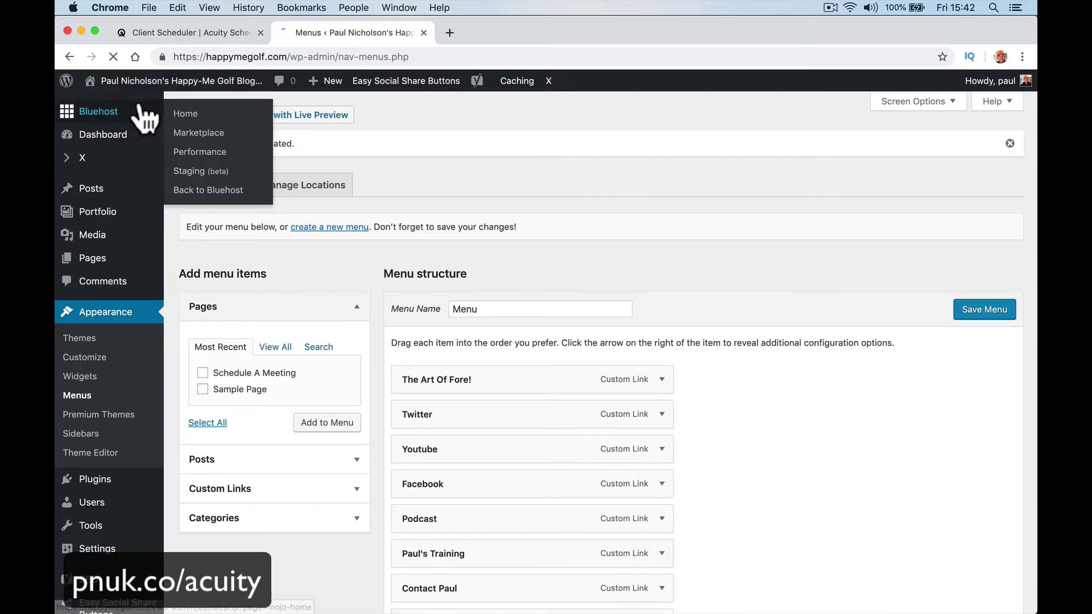
pyautogui.click(204, 152)
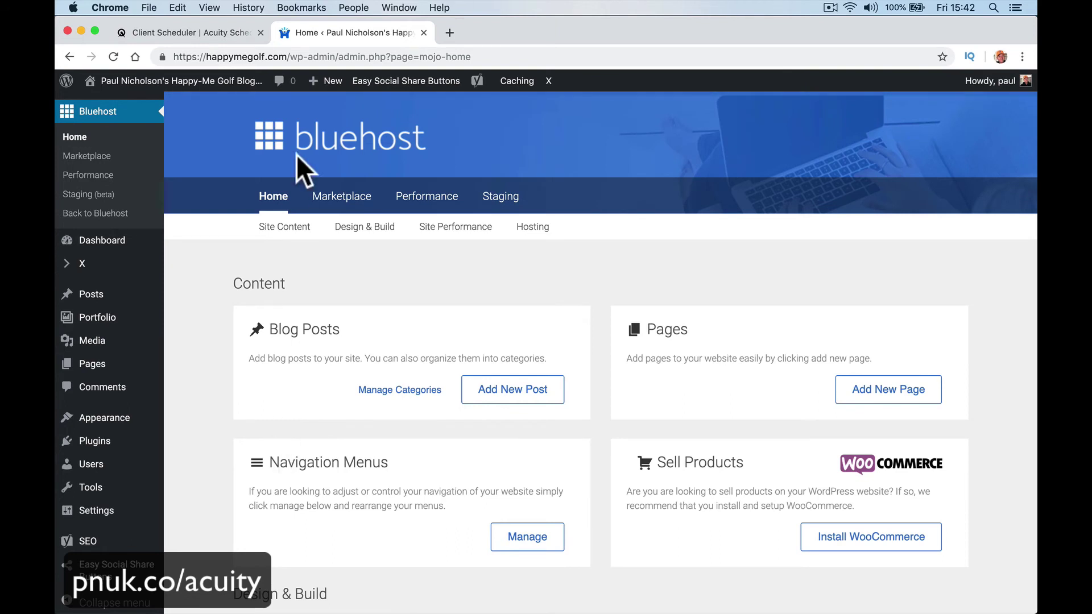
pyautogui.click(185, 111)
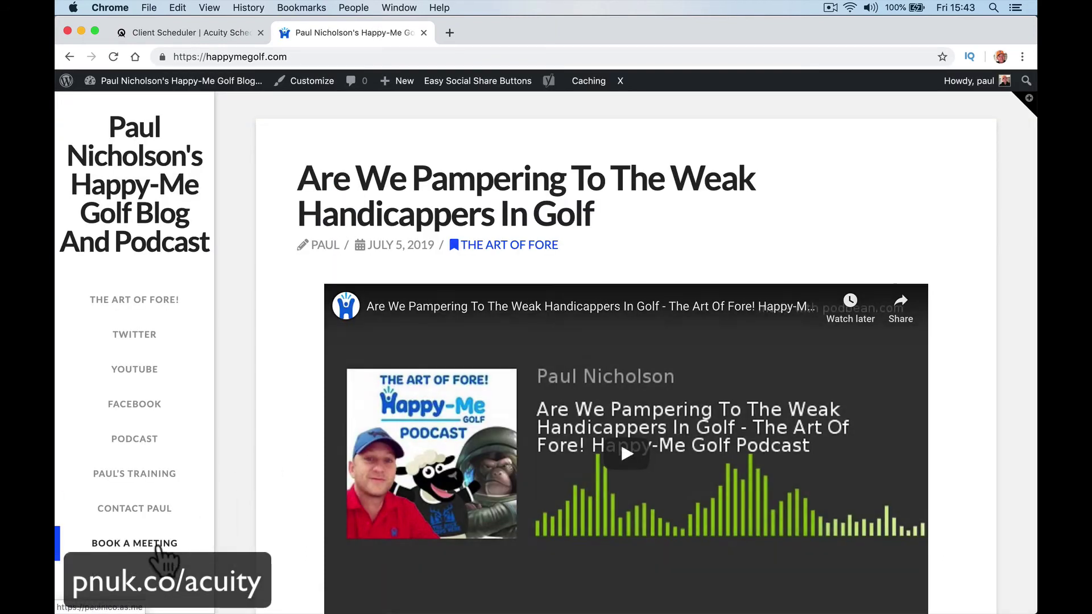
# Step: Test the BOOK A MEETING sidebar link, which opens the Acuity booking page
pyautogui.click(157, 545)
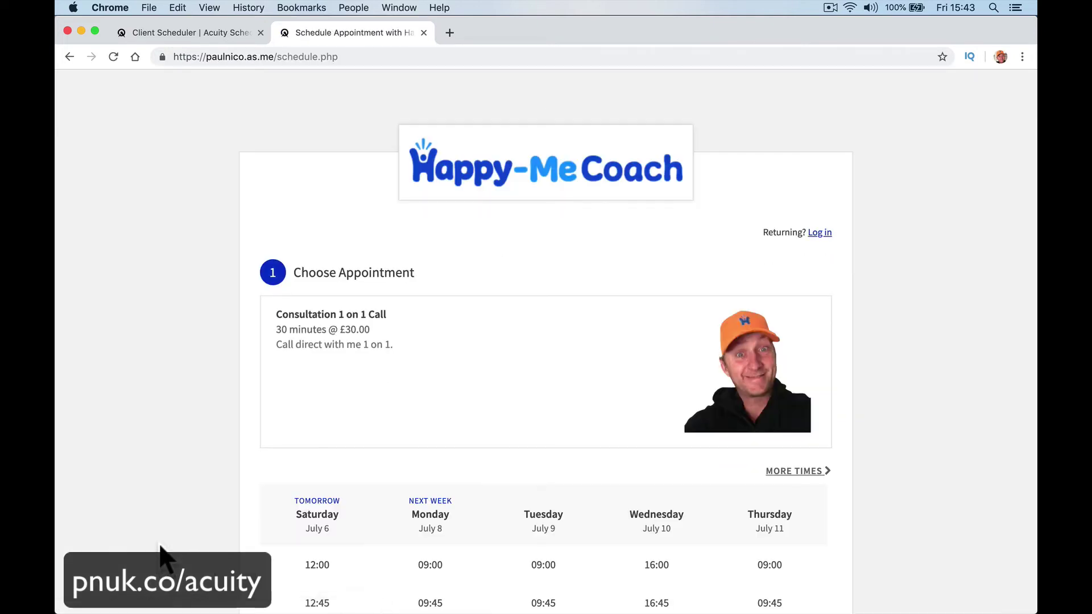
pyautogui.scroll(-5, 298, 563)
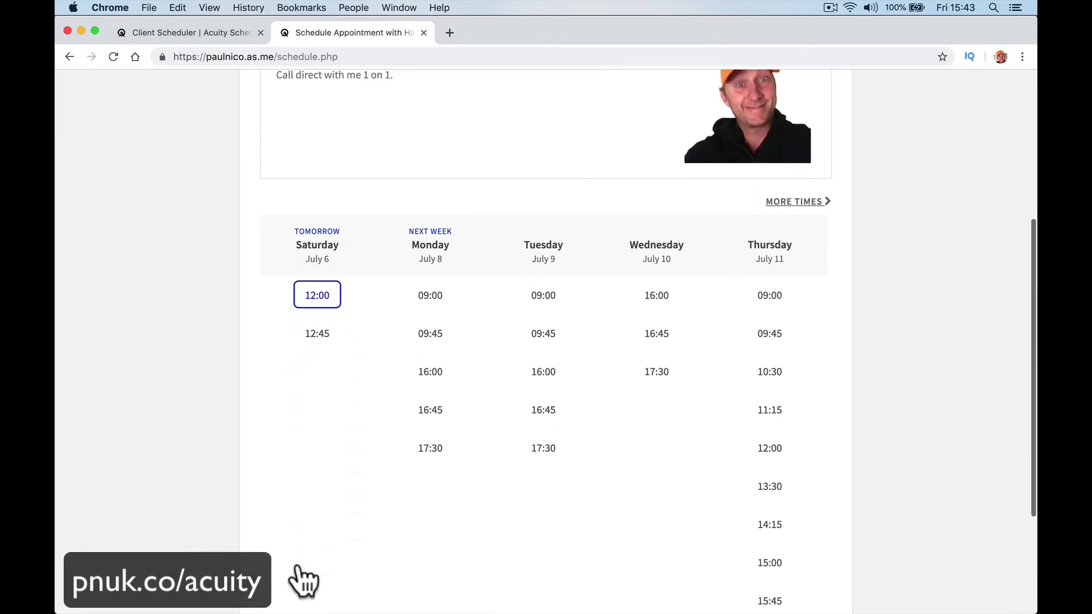
pyautogui.hscroll(-10, 217, 128)
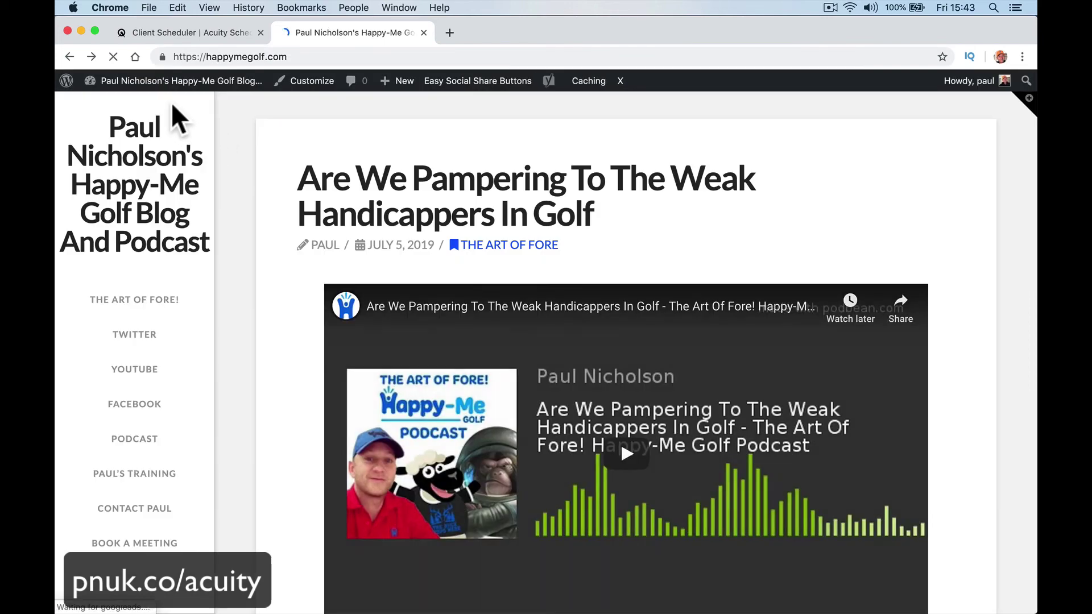
pyautogui.moveTo(156, 101)
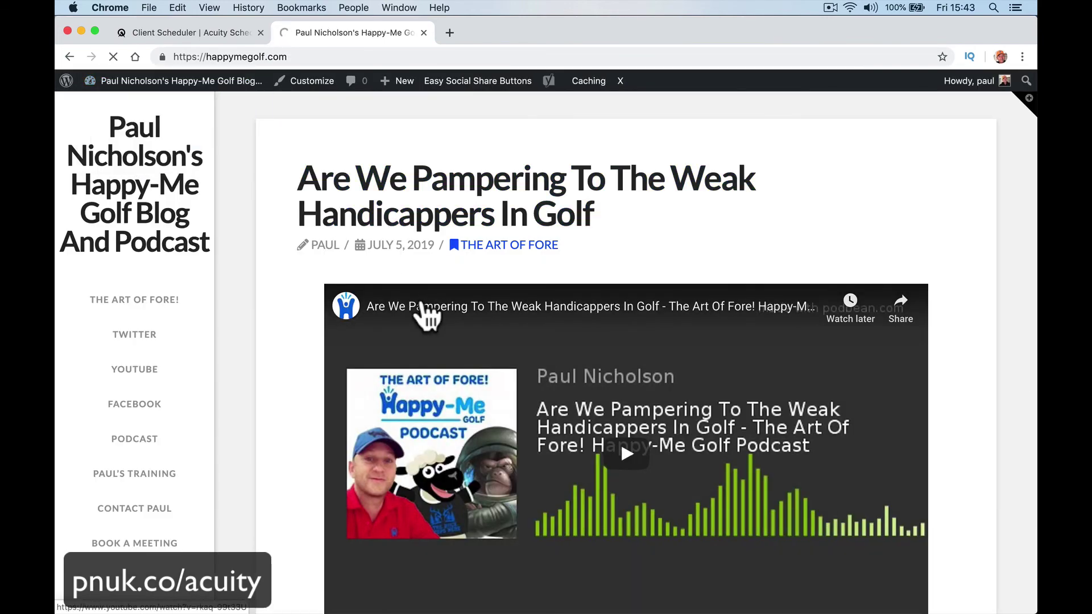
# Step: Scroll the Menus page down to Menu Settings, with Book A Meeting in the Primary Menu
pyautogui.hscroll(-10, 424, 312)
pyautogui.scroll(-5, 500, 427)
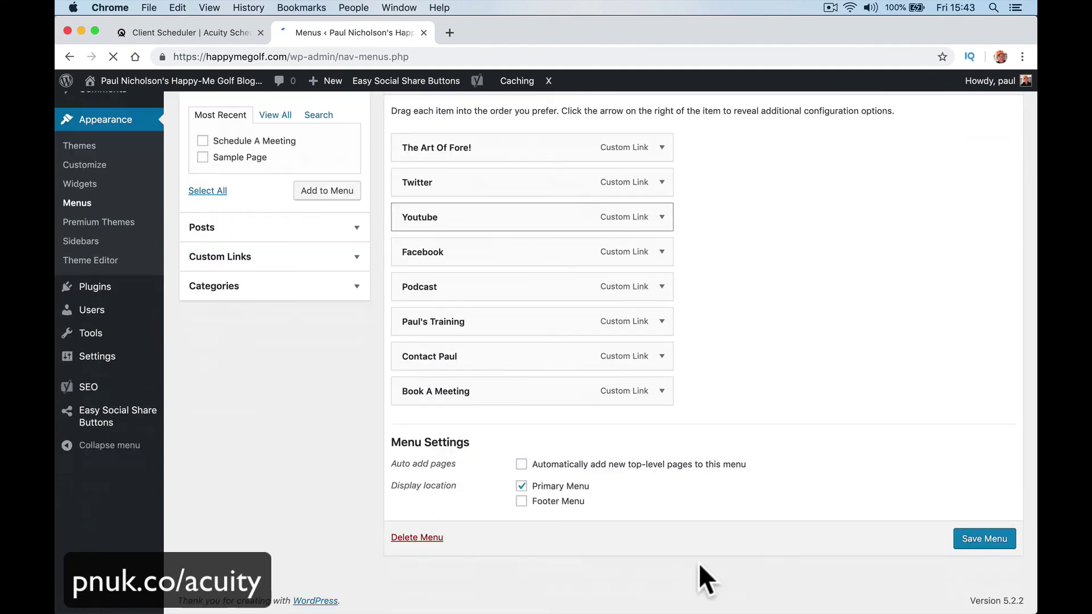